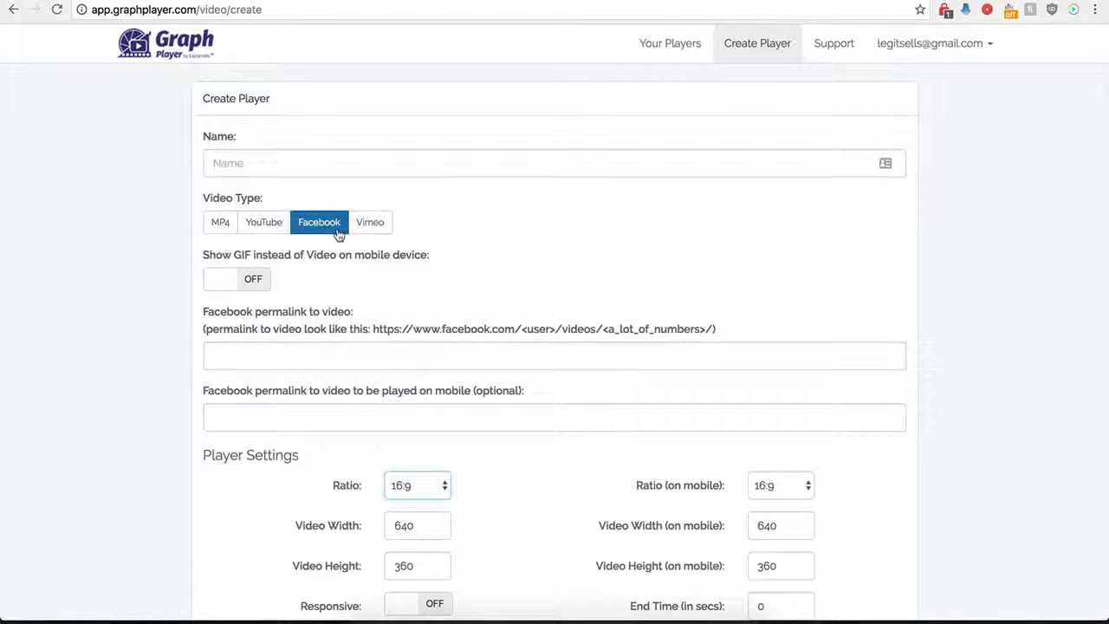
Name the new player "Demo Name" and choose Facebook as its video type
scroll(196, 378, "down", 1)
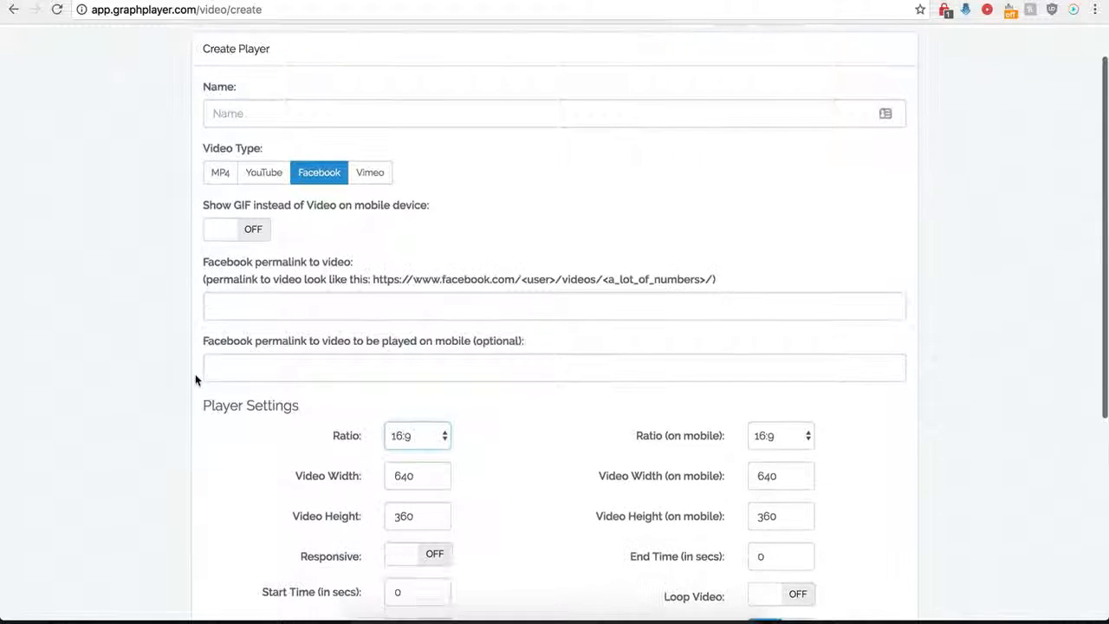
left_click(299, 113)
type("Demo Name")
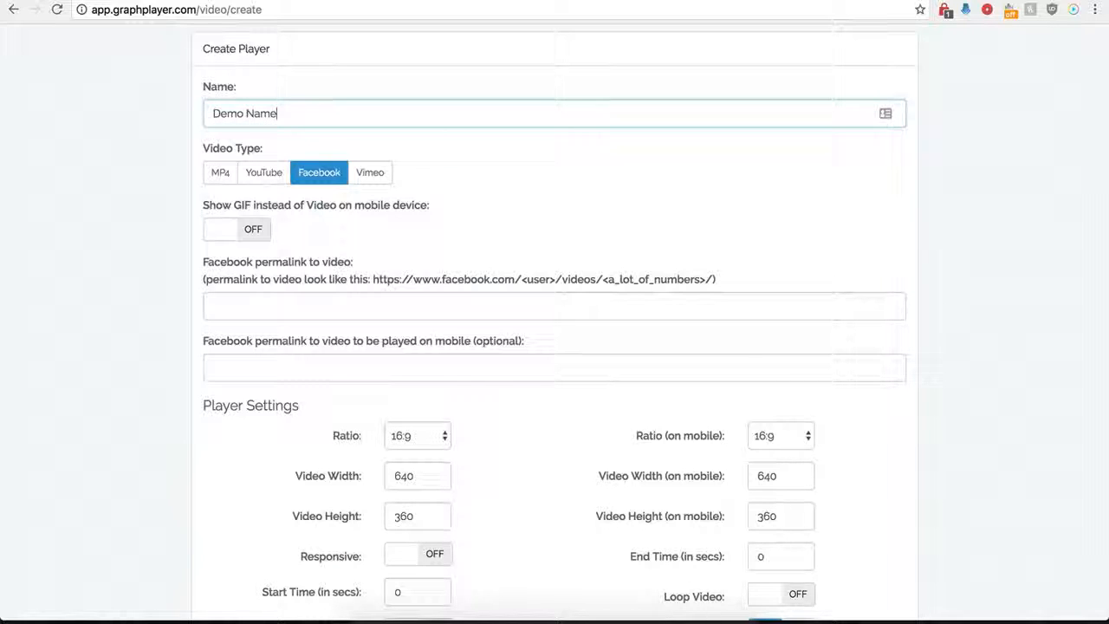
left_click(312, 174)
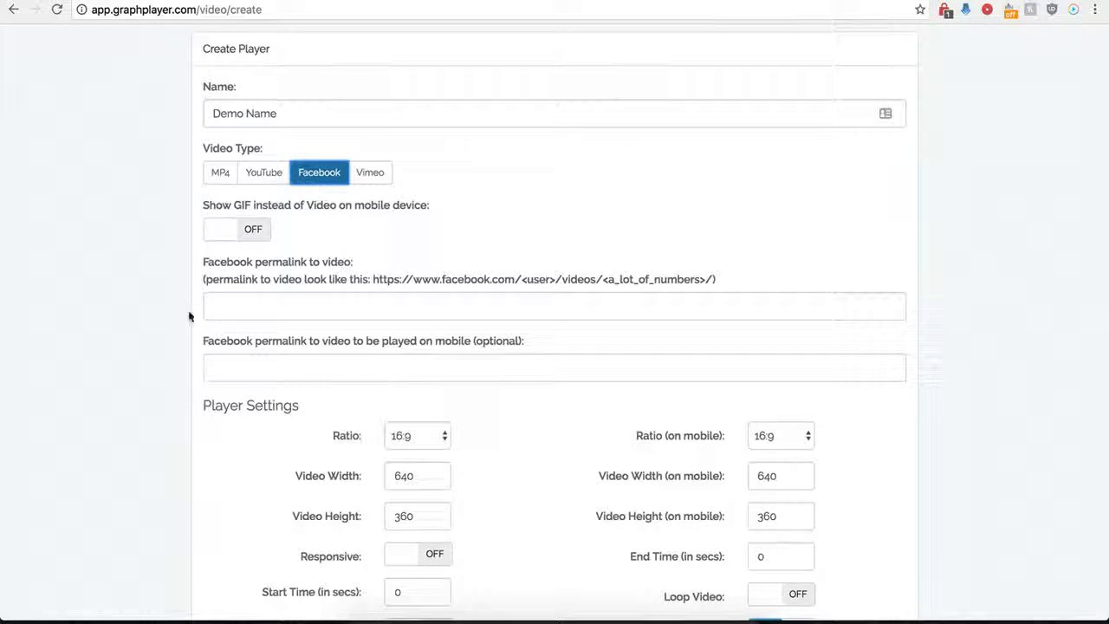
Fill the Facebook video permalink with the URL of INSIDER dessert's Creative Cakes video, removing the "?type=2&theater" ending
scroll(204, 300, "down", 1)
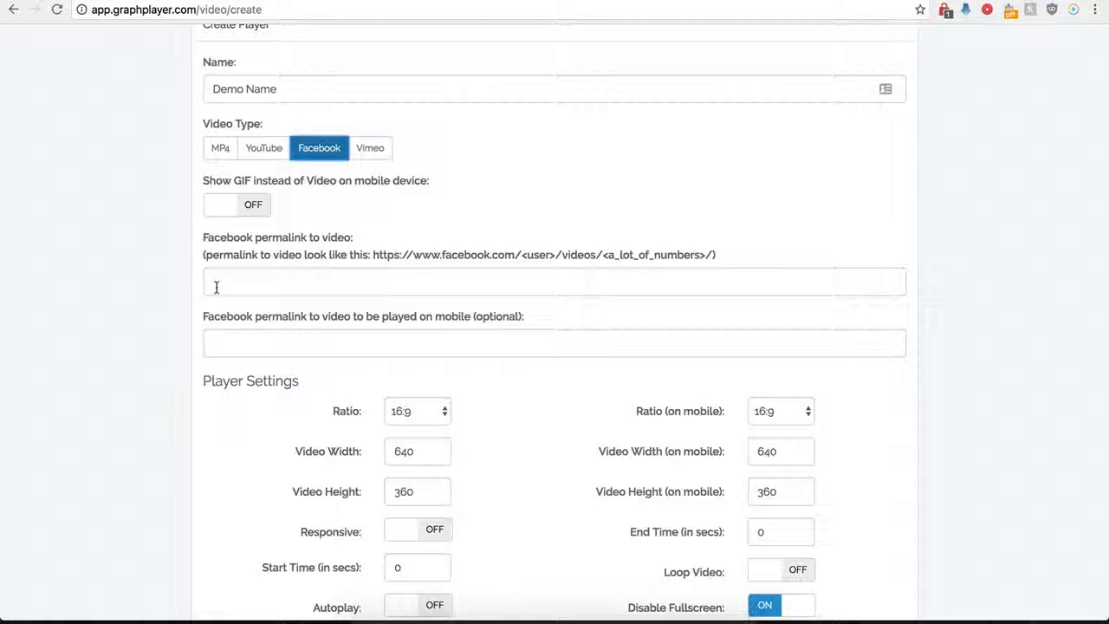
left_click(242, 278)
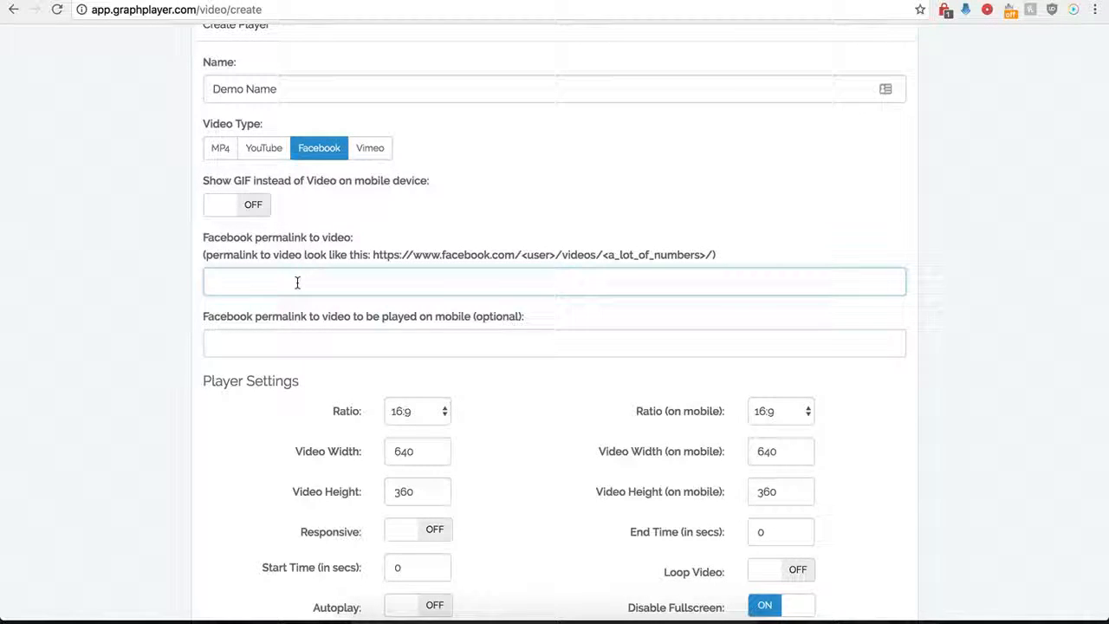
left_click(756, 1)
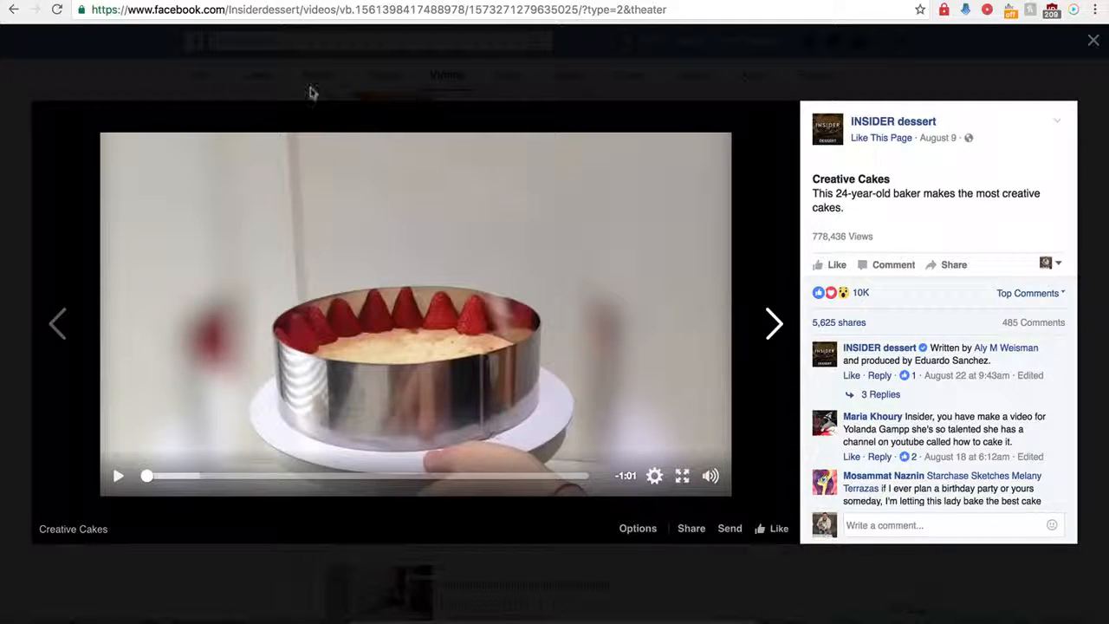
left_click(327, 10)
key("super+c")
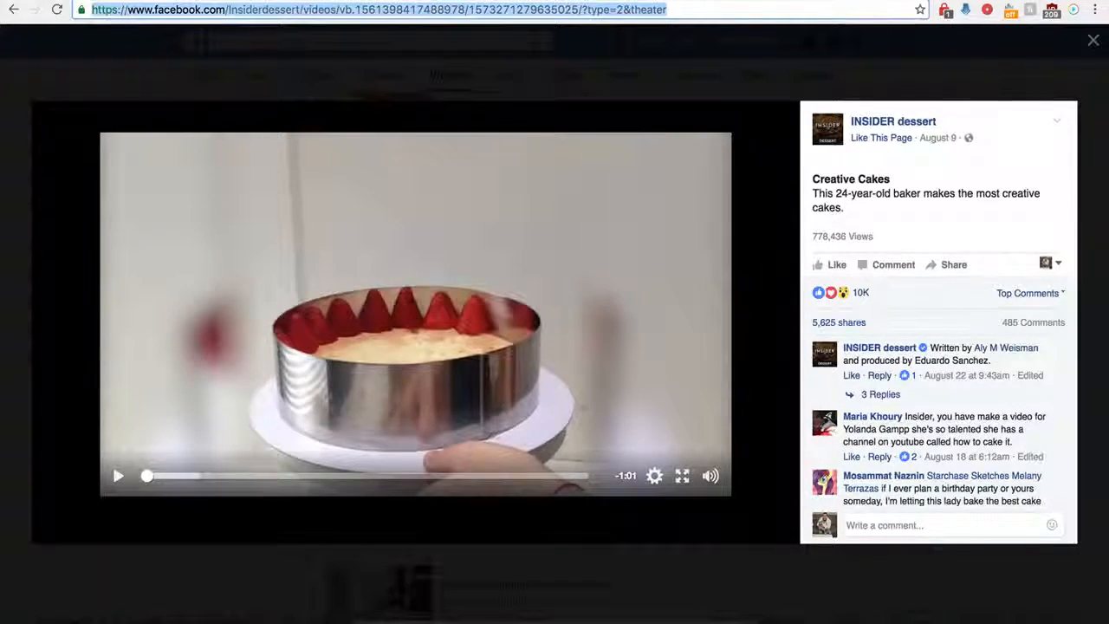
left_click(284, 1)
key("super+v")
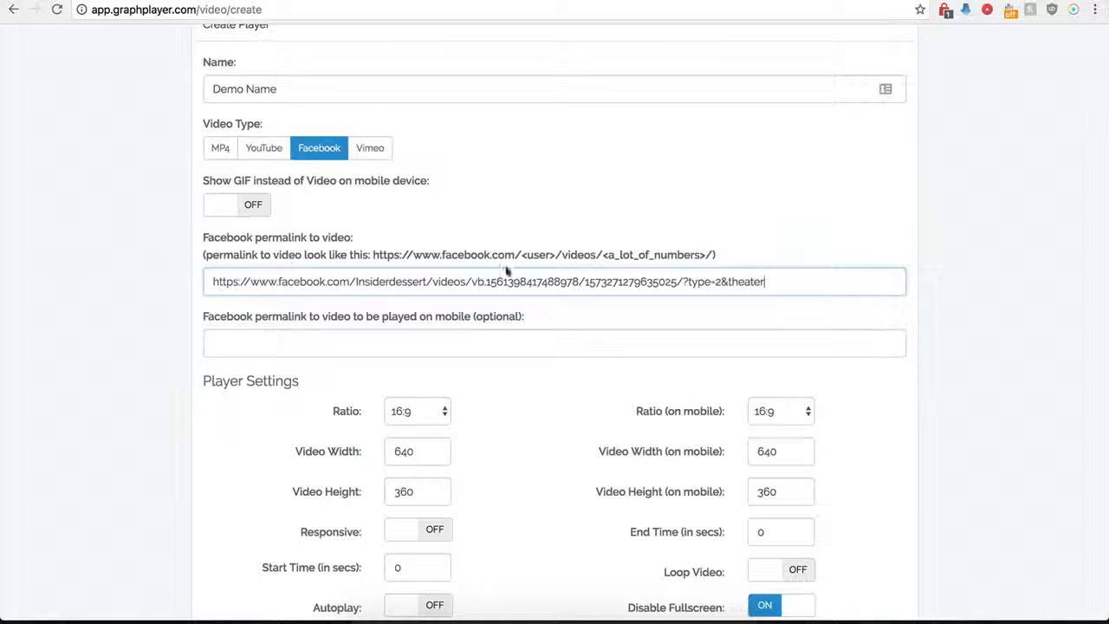
left_click_drag(783, 281, 692, 284)
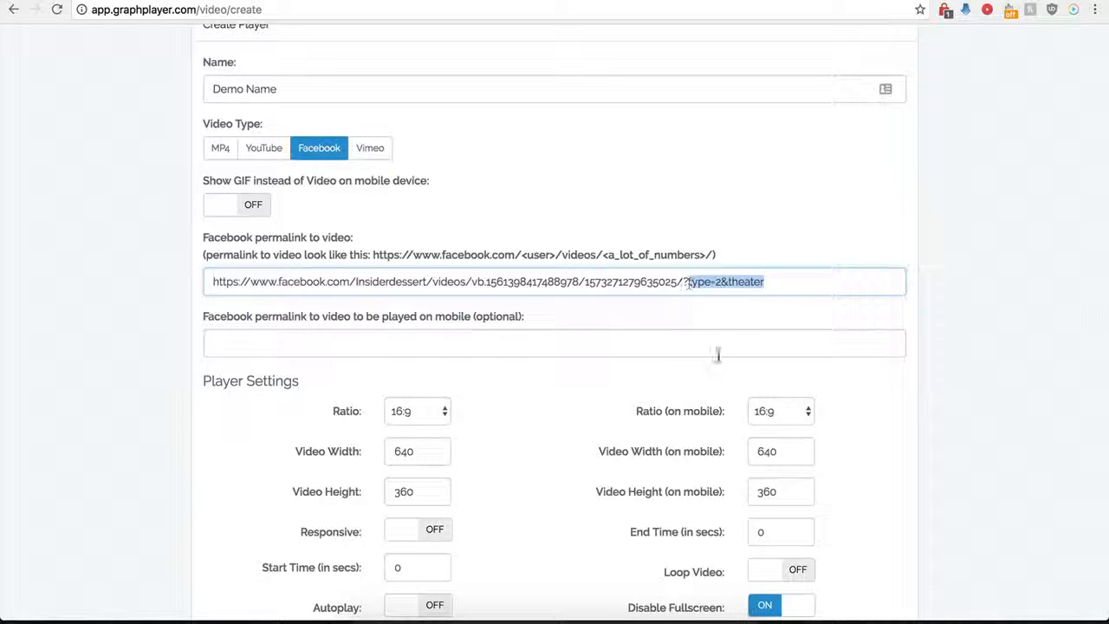
key("BackSpace")
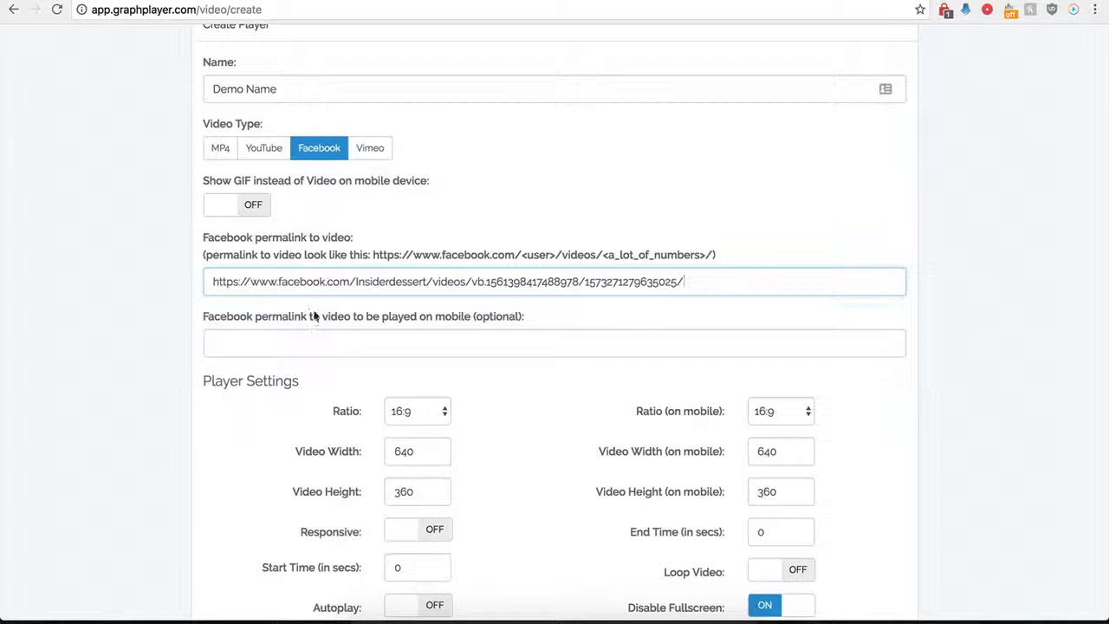
left_click(276, 346)
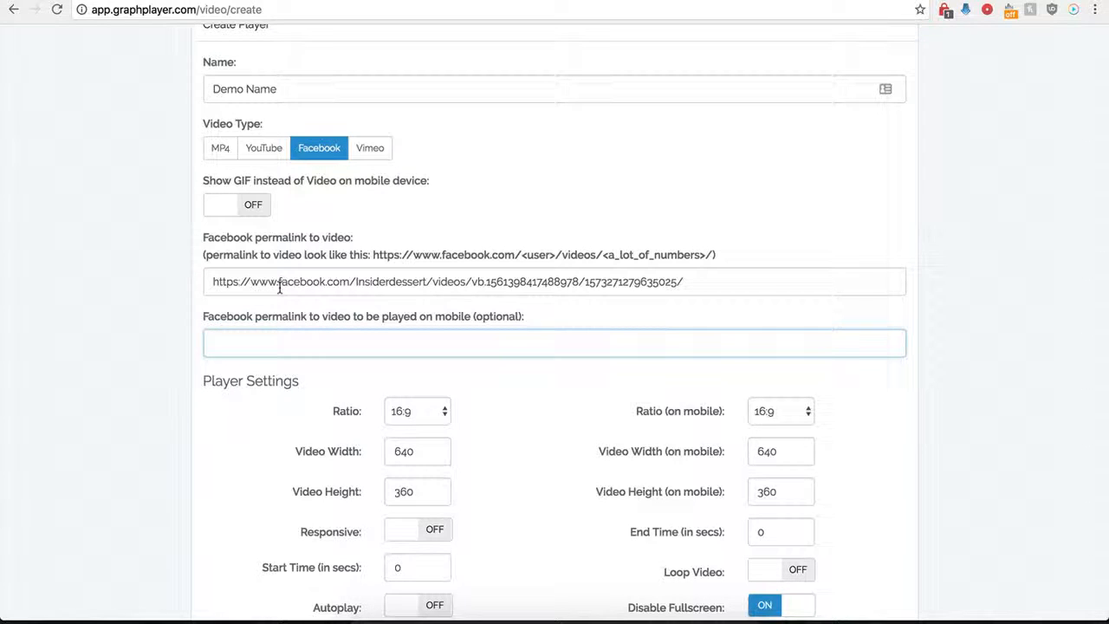
left_click_drag(313, 280, 485, 281)
key("Tab")
left_click_drag(238, 282, 492, 280)
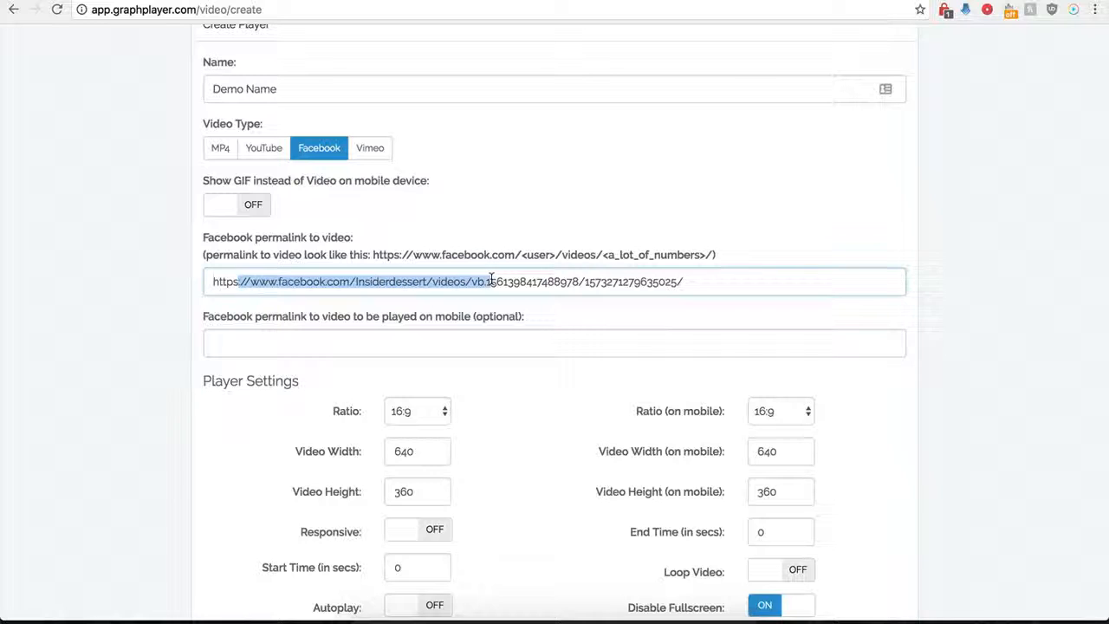
left_click(363, 343)
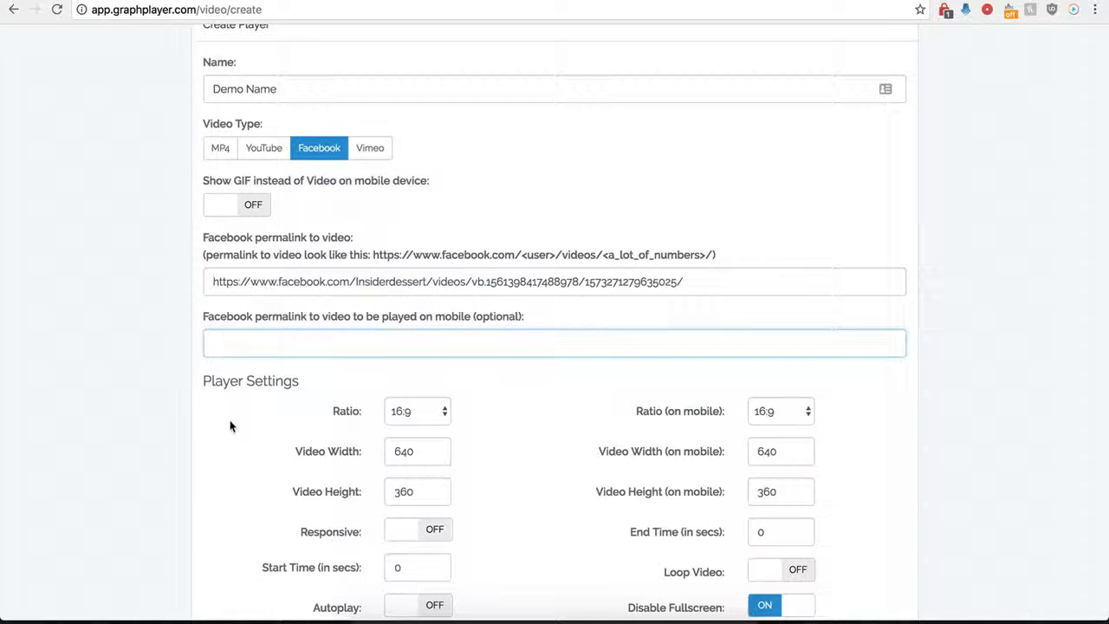
Check the available ratio choices for desktop and mobile, keeping both at 16:9
scroll(230, 425, "down", 3)
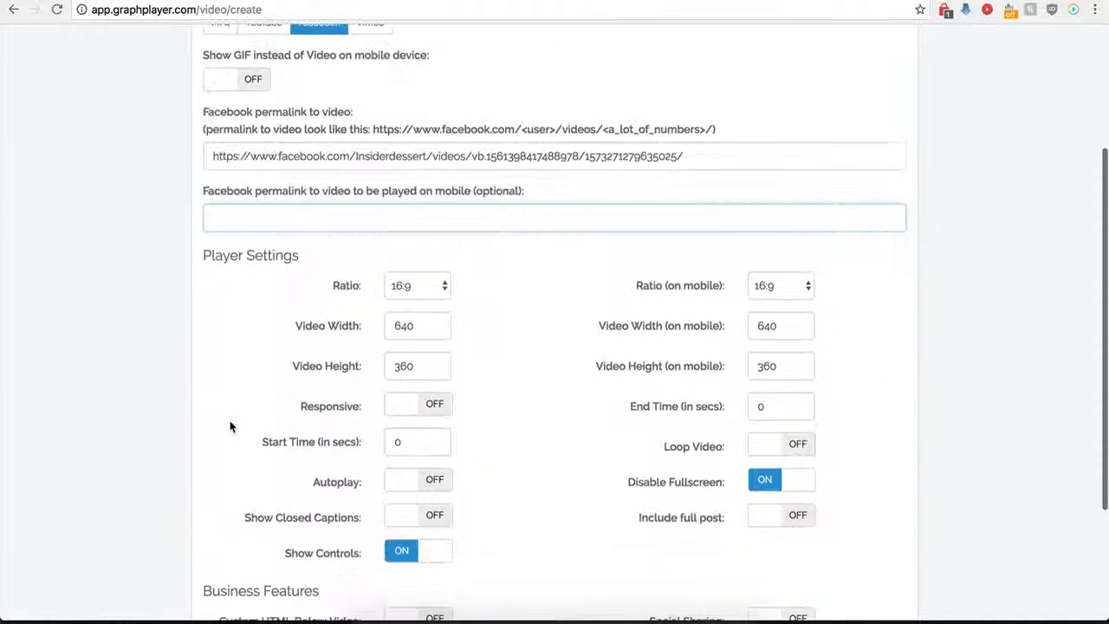
scroll(229, 426, "down", 2)
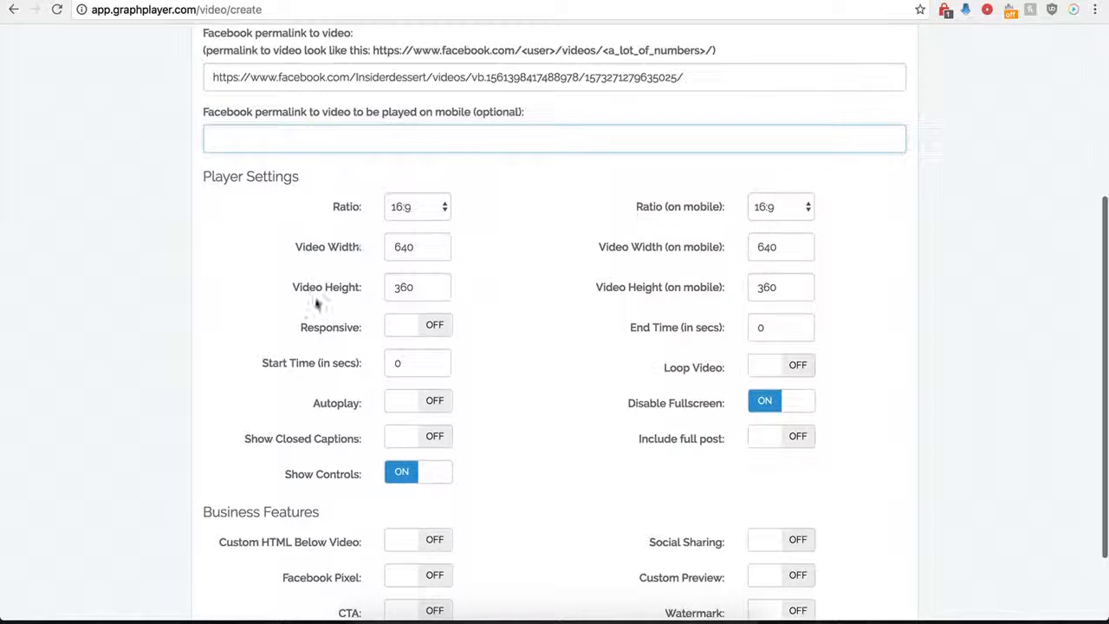
left_click(435, 208)
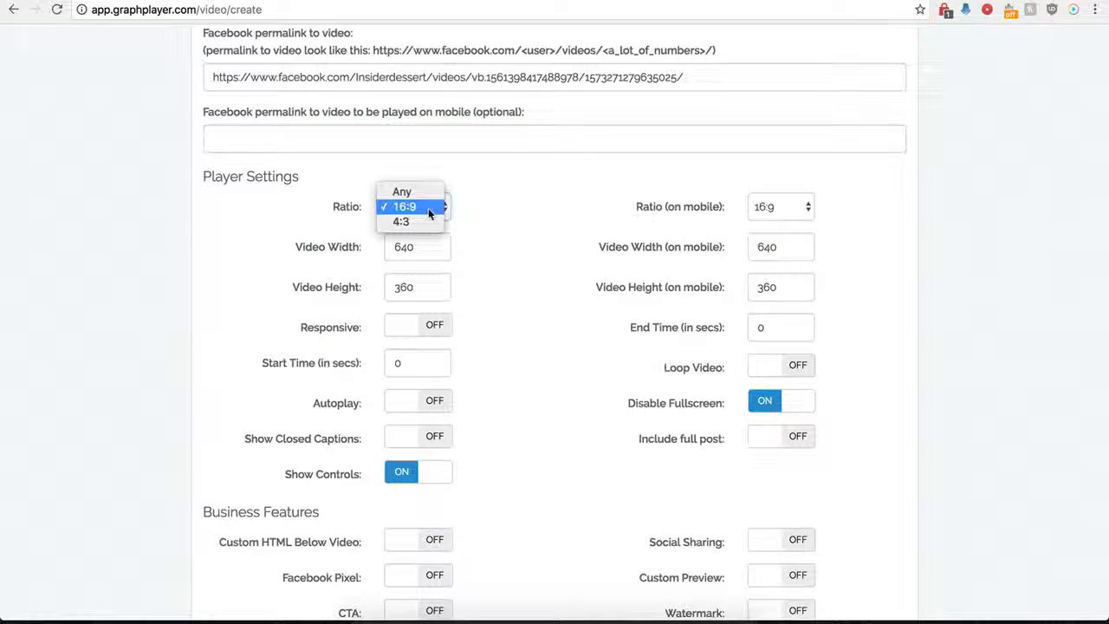
left_click(411, 208)
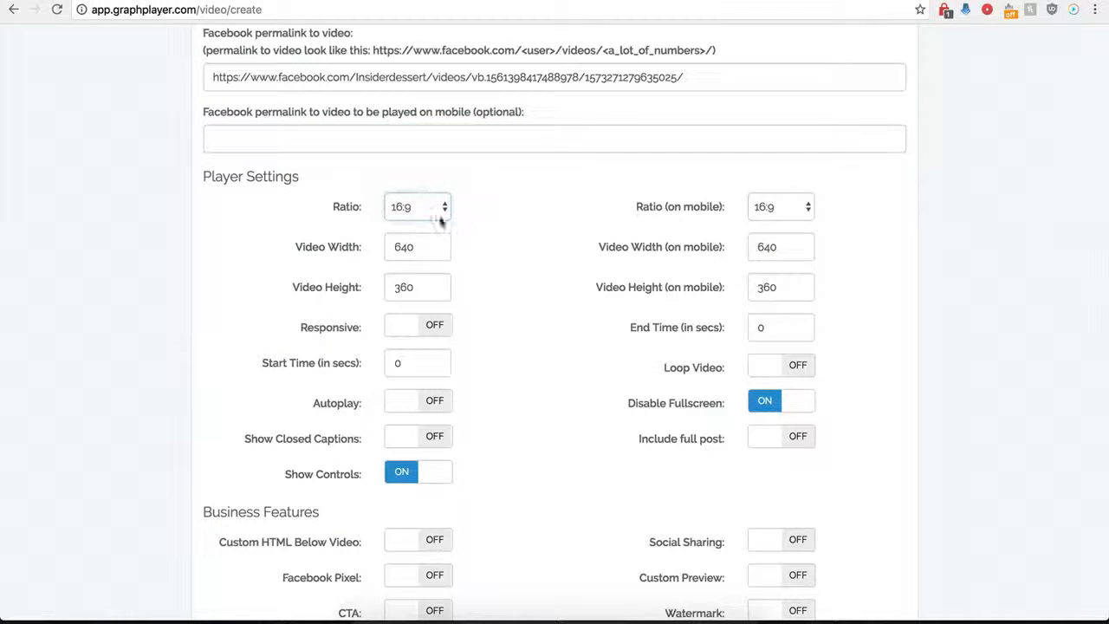
left_click(766, 213)
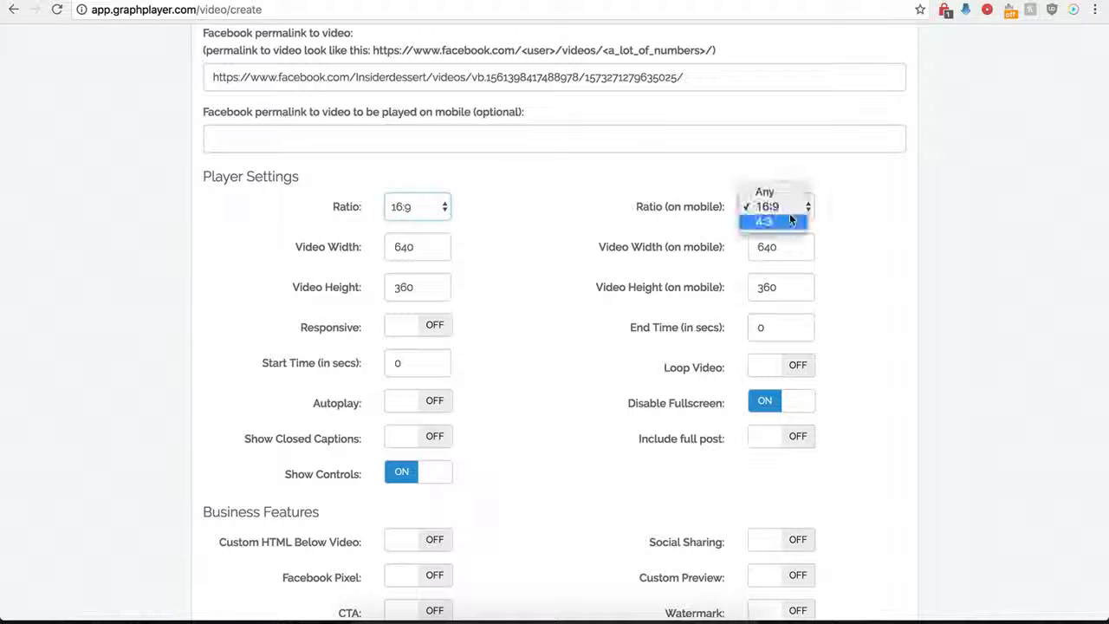
left_click(631, 206)
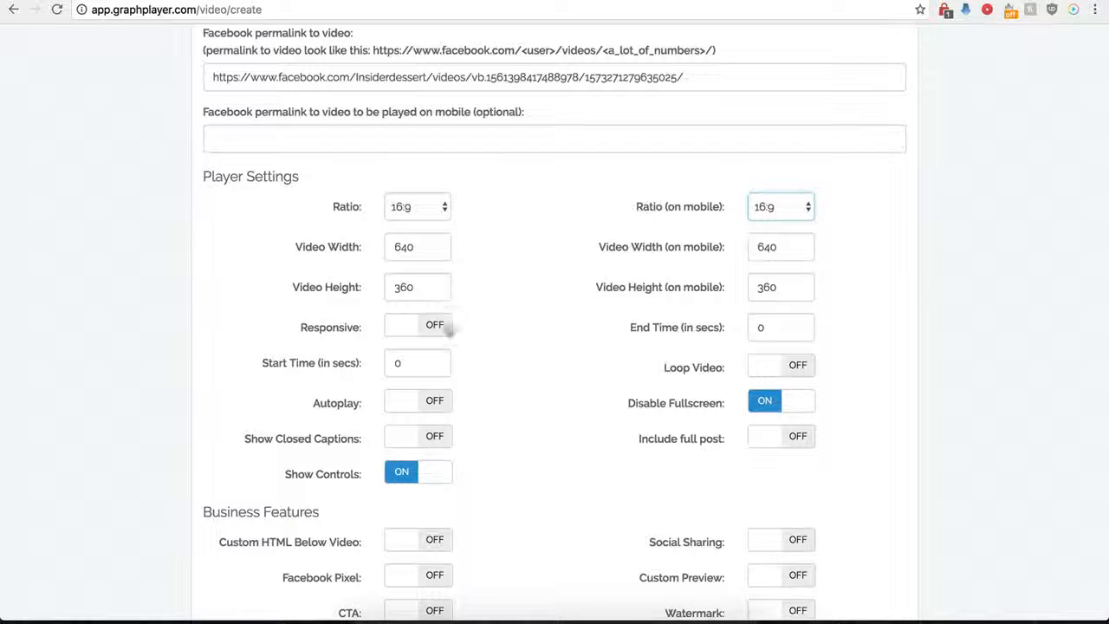
Try out the Responsive setting and switch it back off
left_click(433, 326)
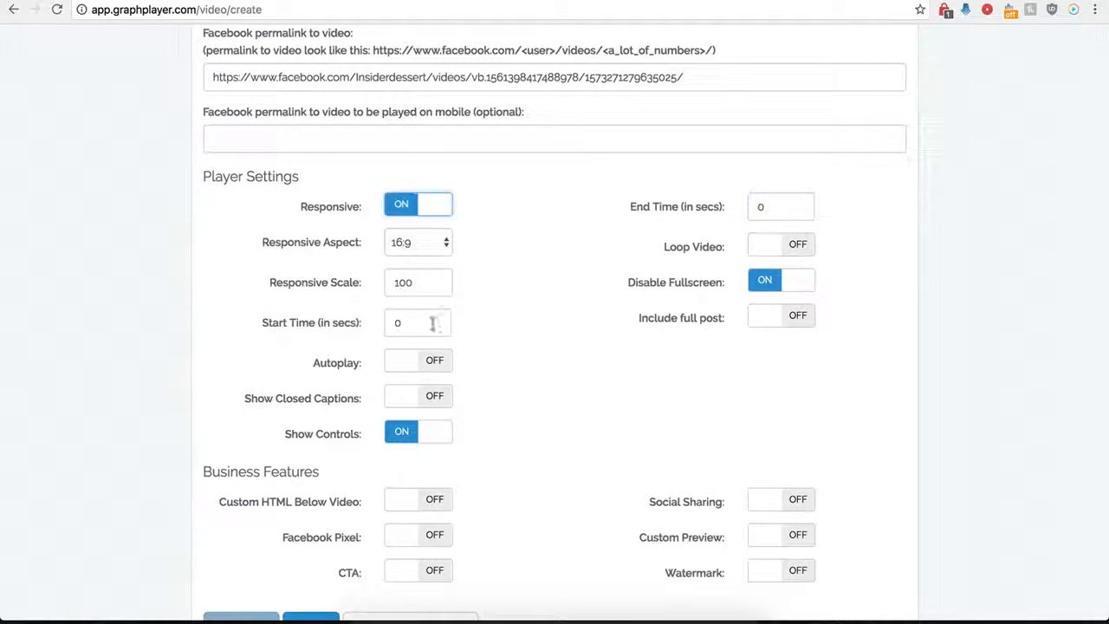
left_click(400, 209)
left_click(438, 213)
left_click(401, 212)
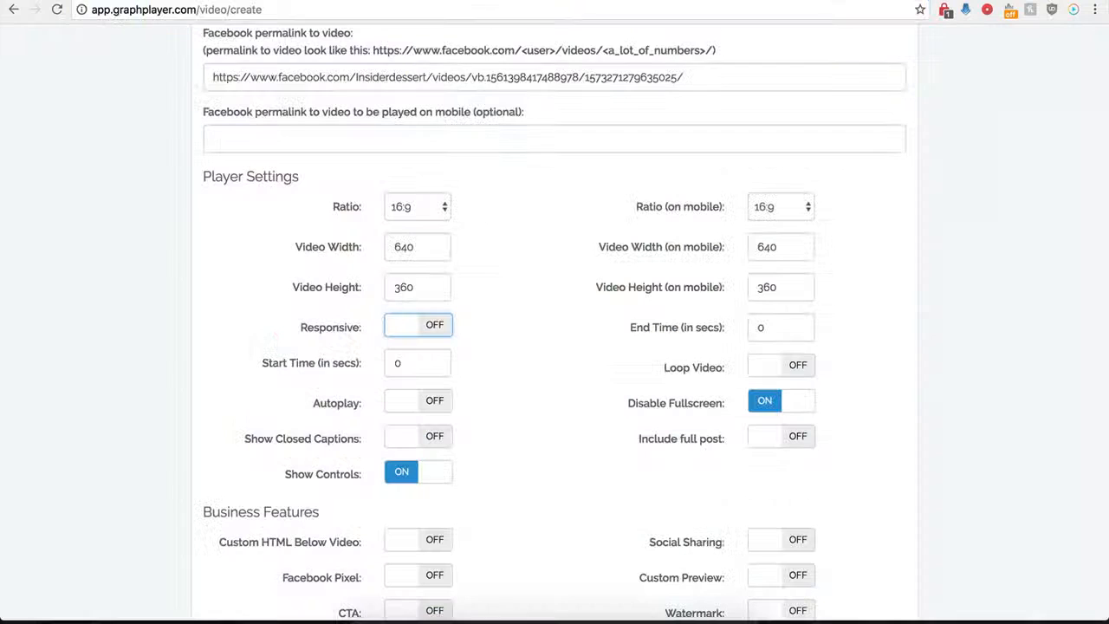
Set the video's start time to 1 second and its end time to 30 seconds
double_click(390, 365)
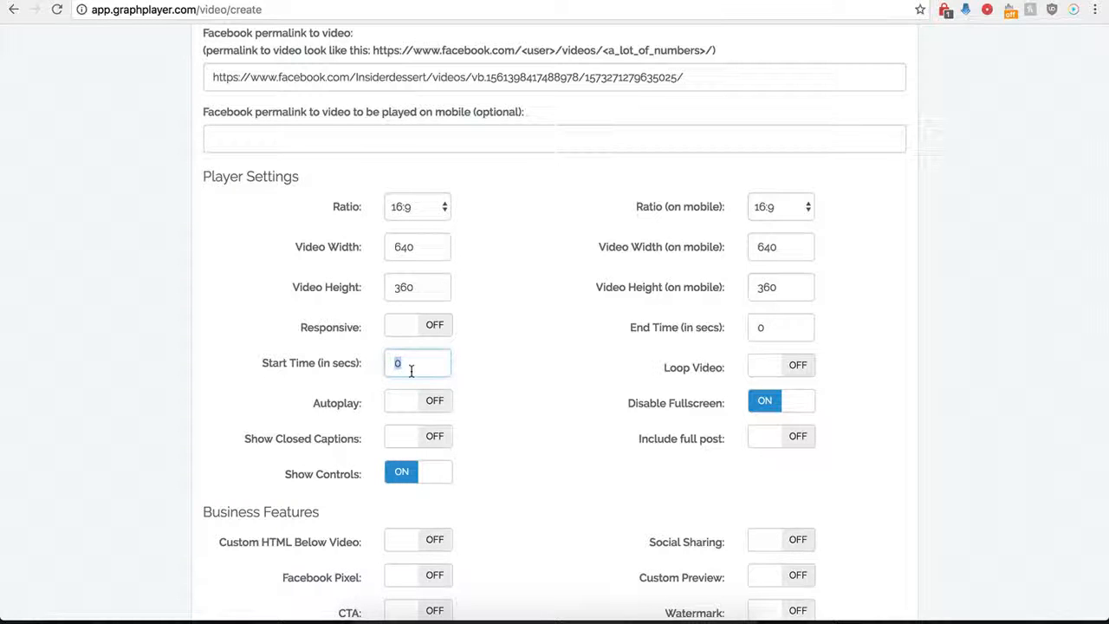
type("1")
left_click(786, 327)
type("30")
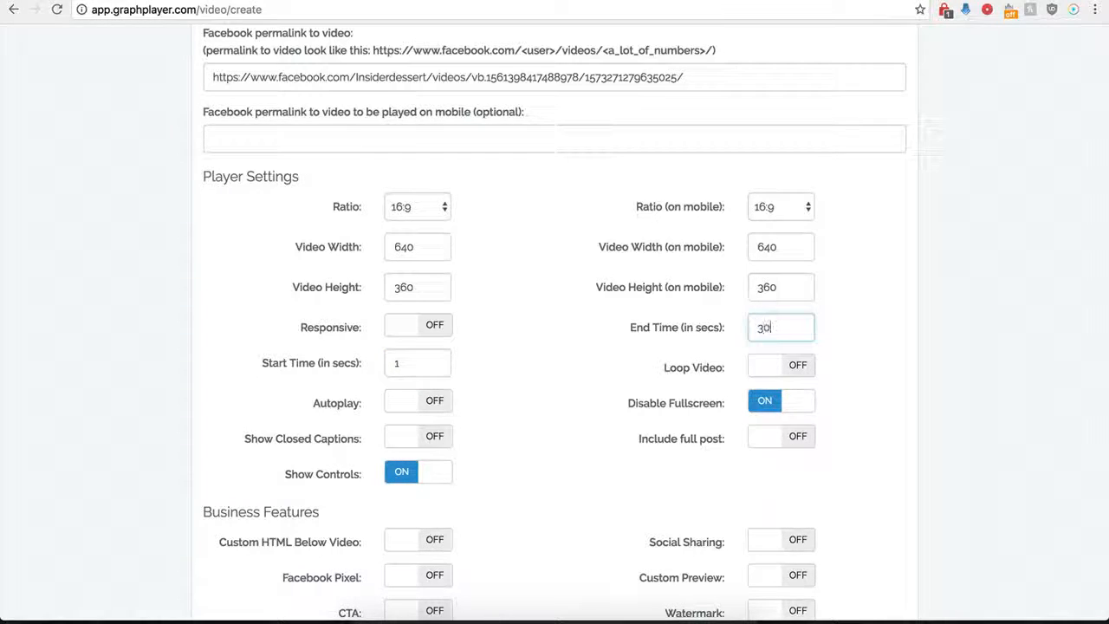
left_click(547, 357)
Try out the Include full post setting and switch it back off
scroll(572, 376, "up", 1)
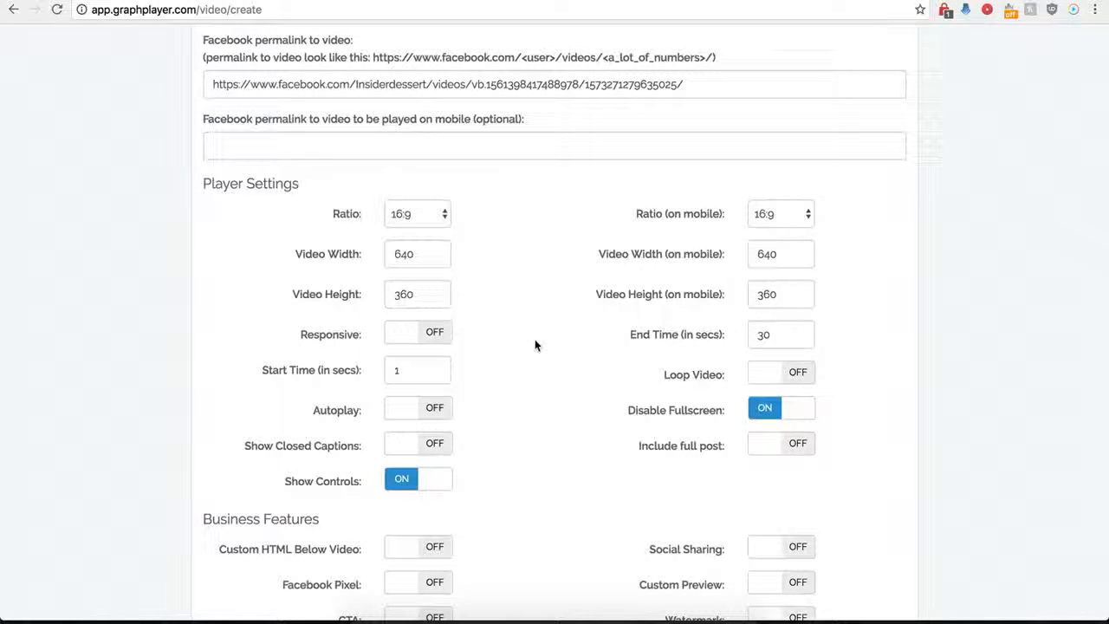
left_click(788, 448)
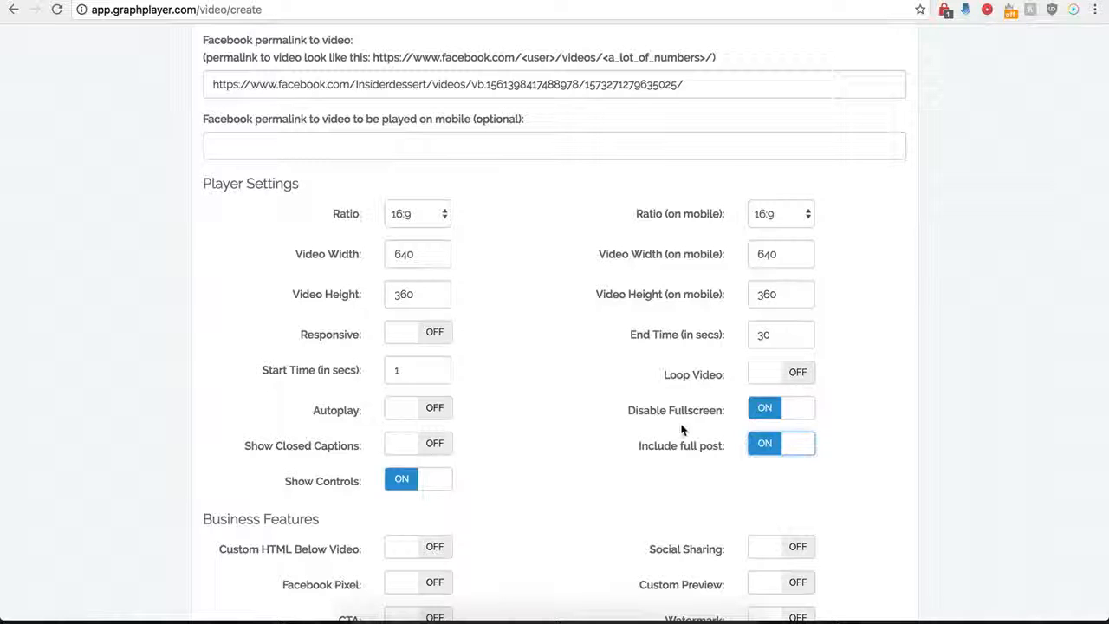
left_click(766, 447)
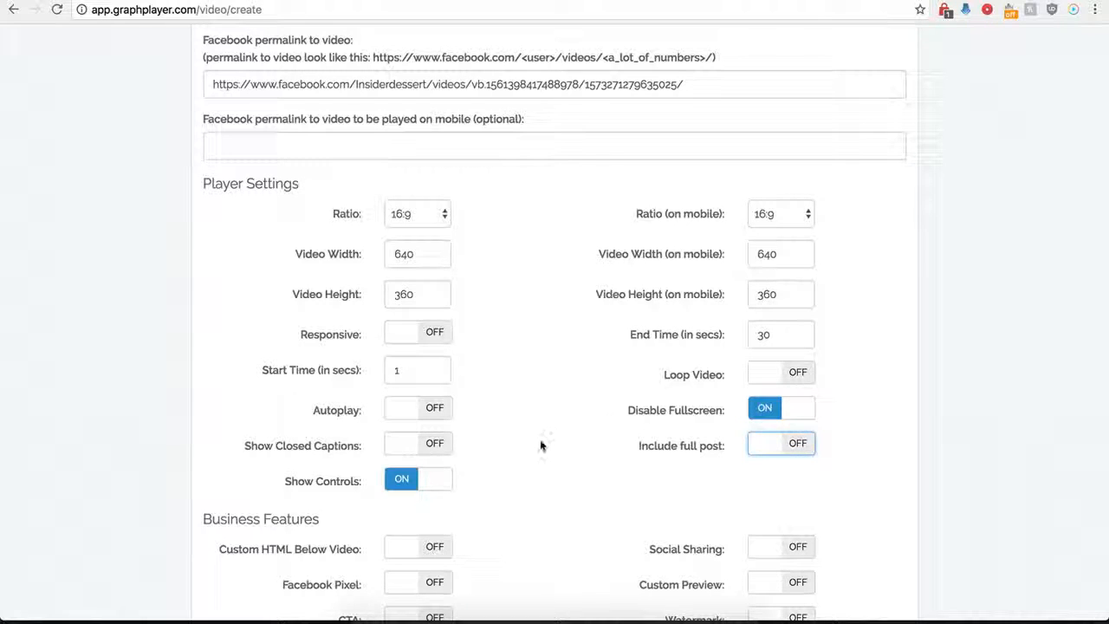
Save the player and copy its full secure embed code
scroll(540, 442, "down", 3)
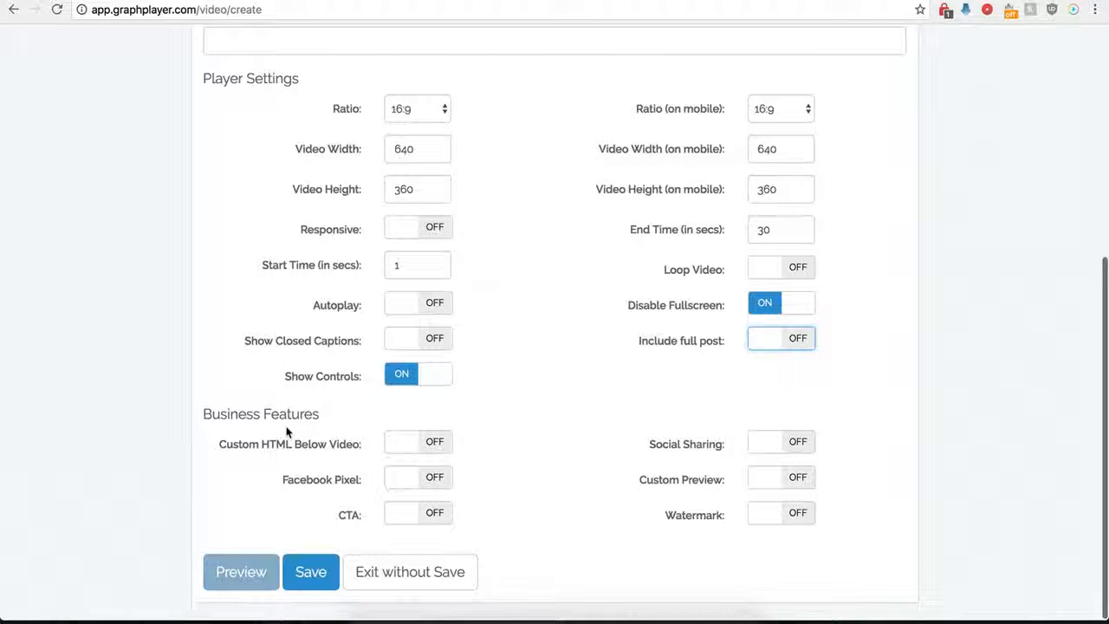
left_click(310, 576)
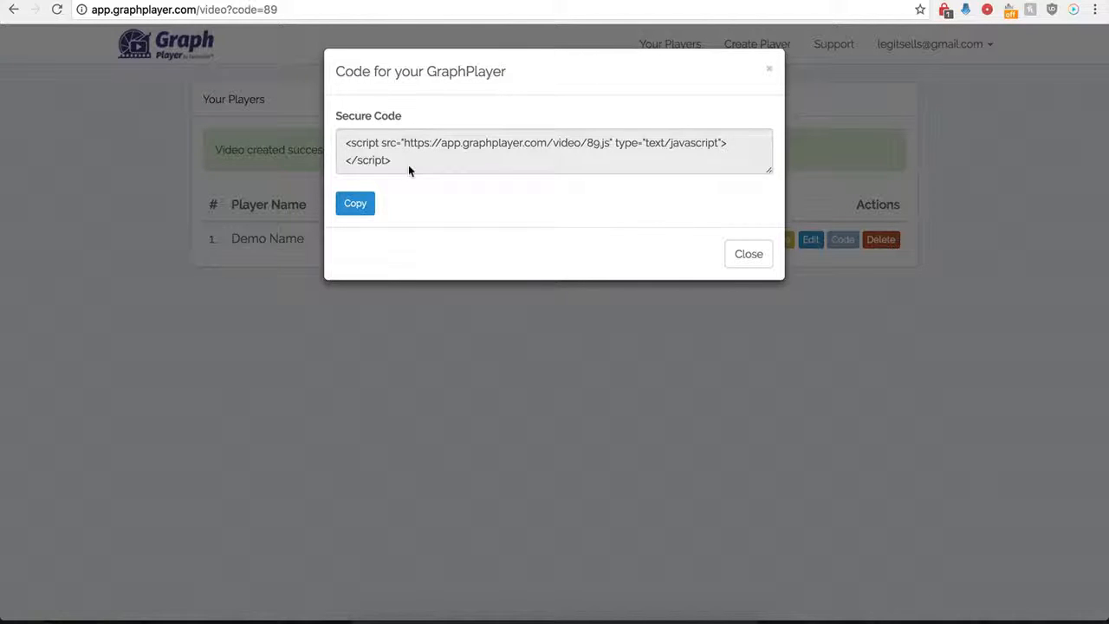
left_click_drag(407, 162, 340, 145)
key("super+c")
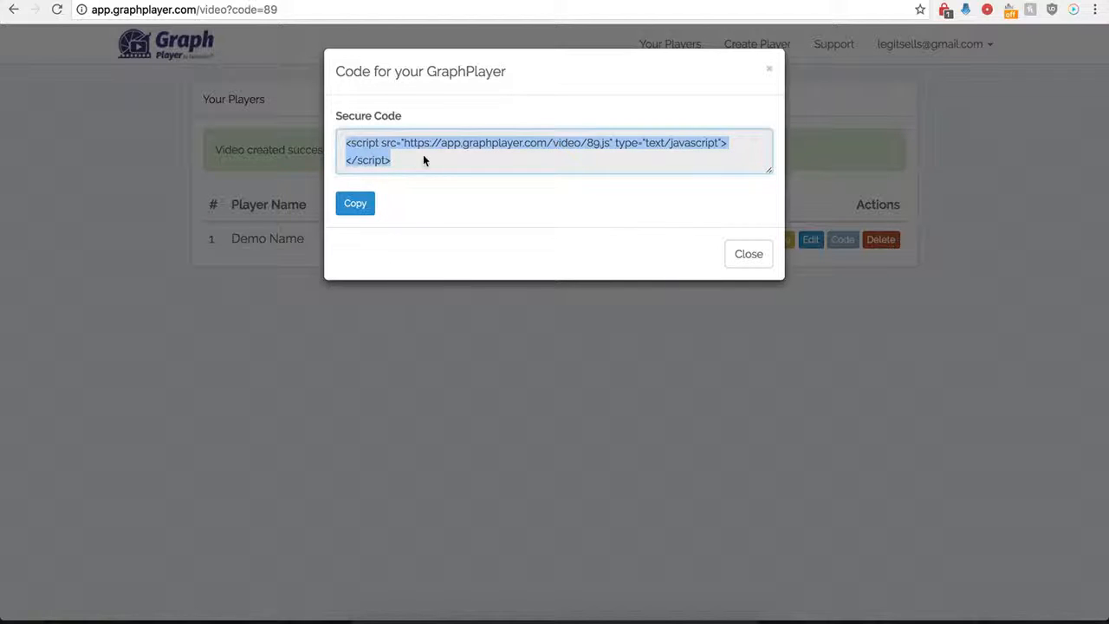
Switch to WordPress, paste the embed code into the body of the "Hello world!" post and update the post
left_click(325, 1)
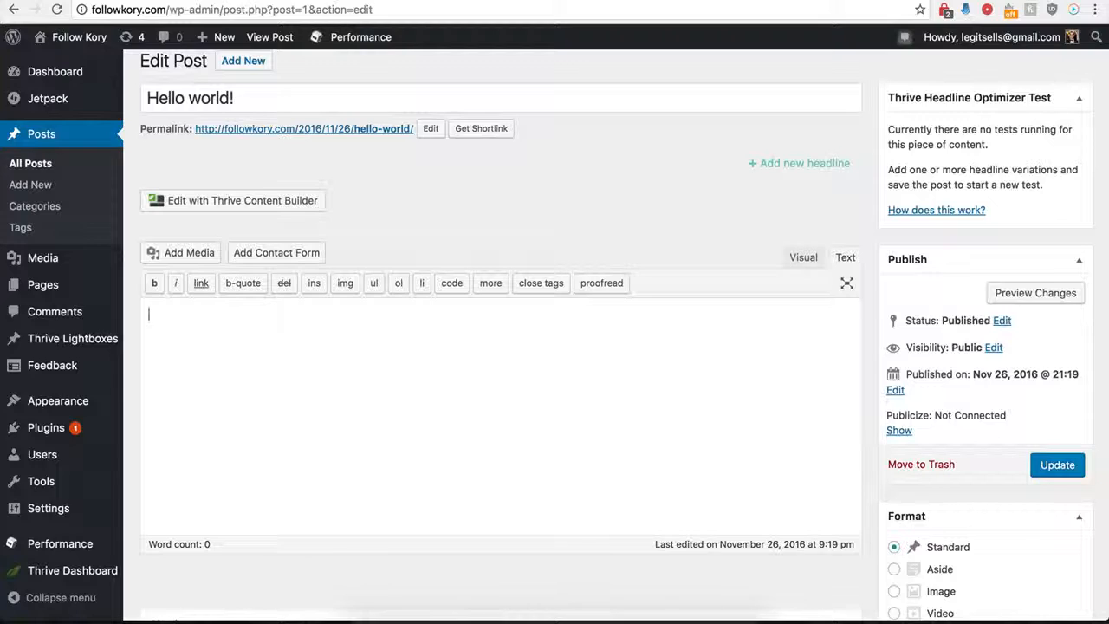
key("super+v")
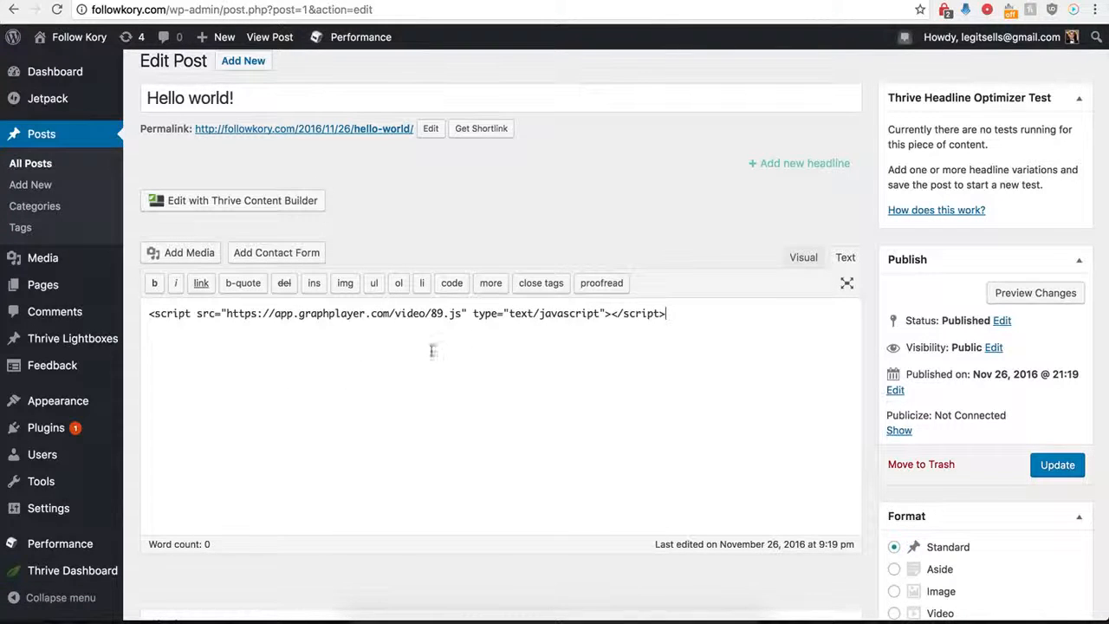
left_click(1061, 466)
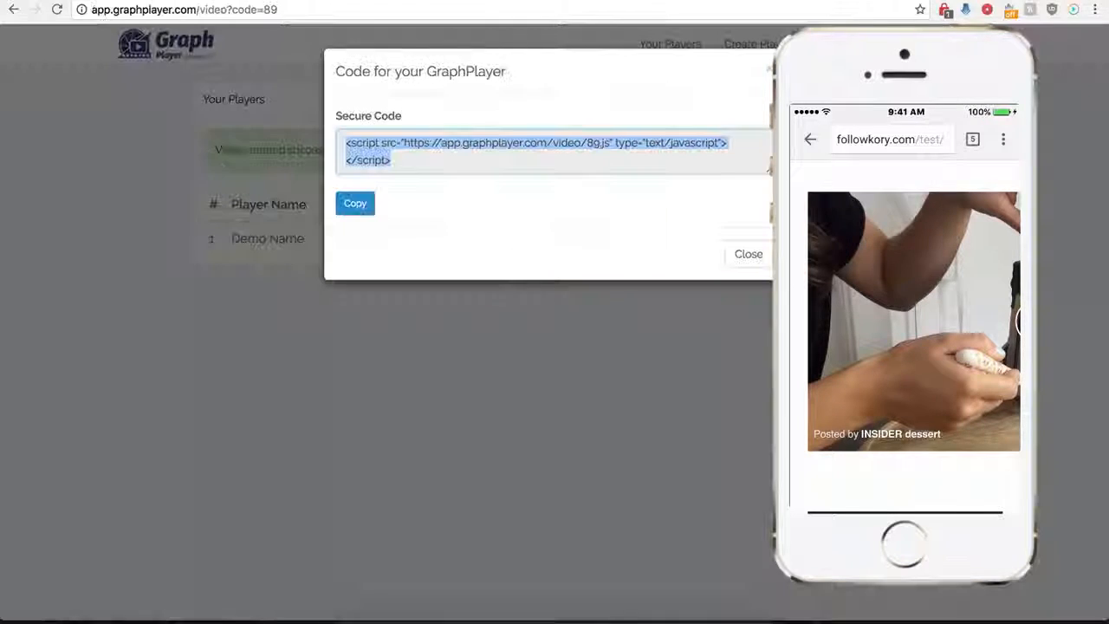
Close the embed code, open the Demo Name player's settings and switch on Show GIF instead of Video on mobile device
left_click(737, 264)
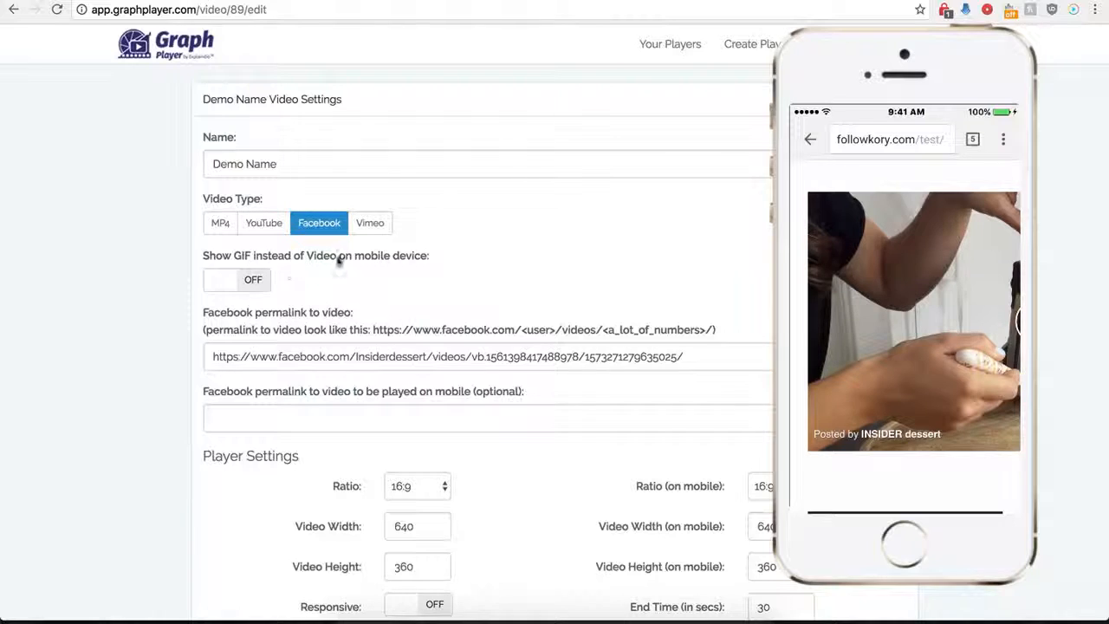
left_click(254, 282)
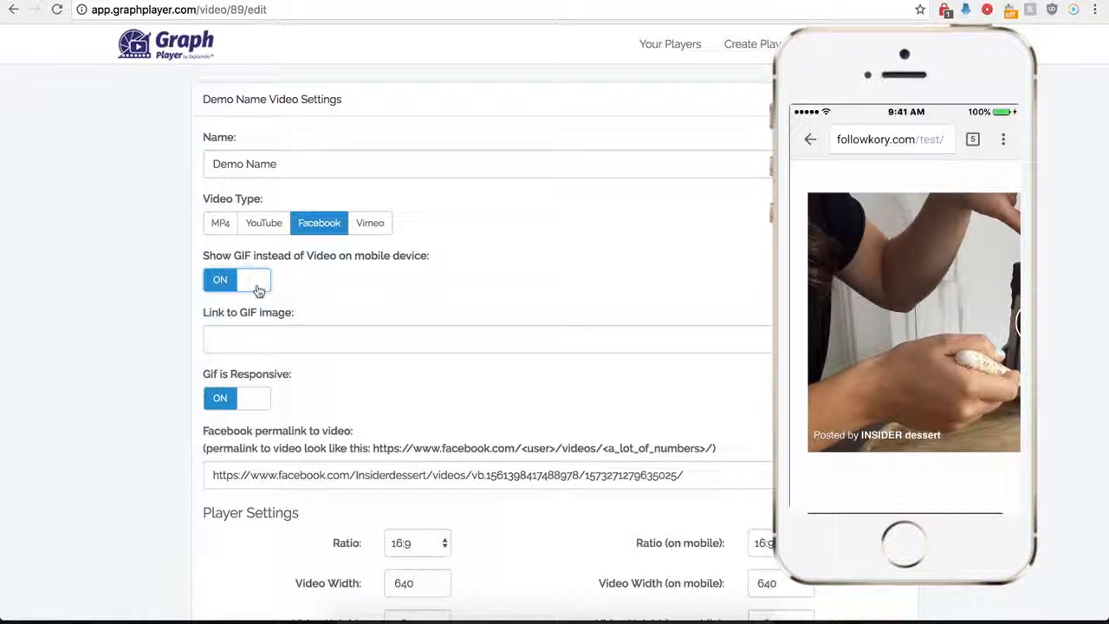
left_click(259, 338)
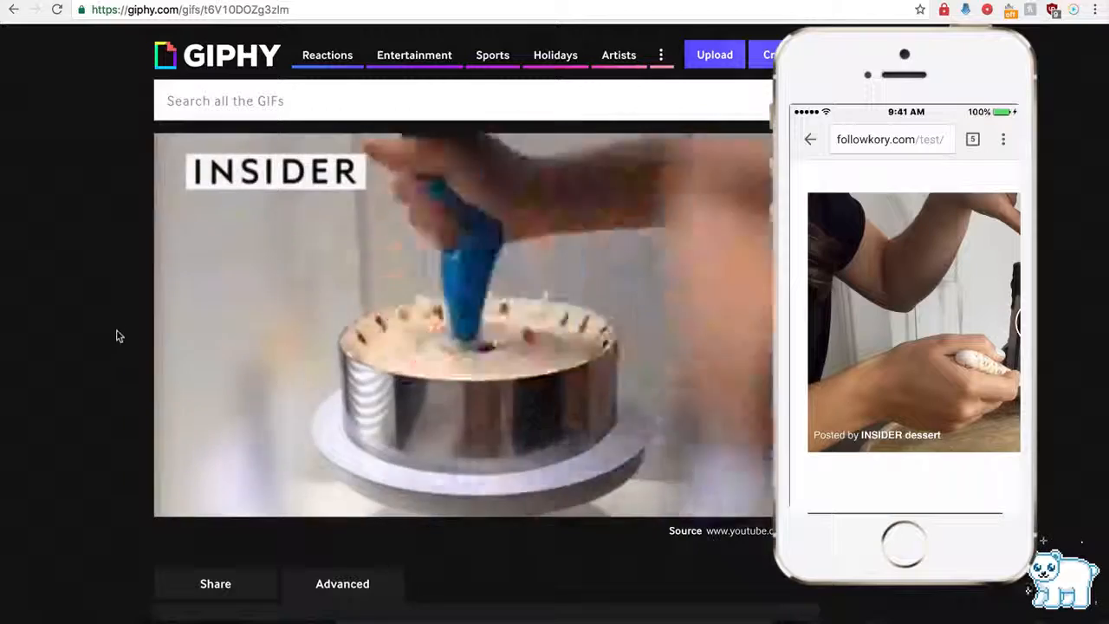
scroll(118, 347, "down", 2)
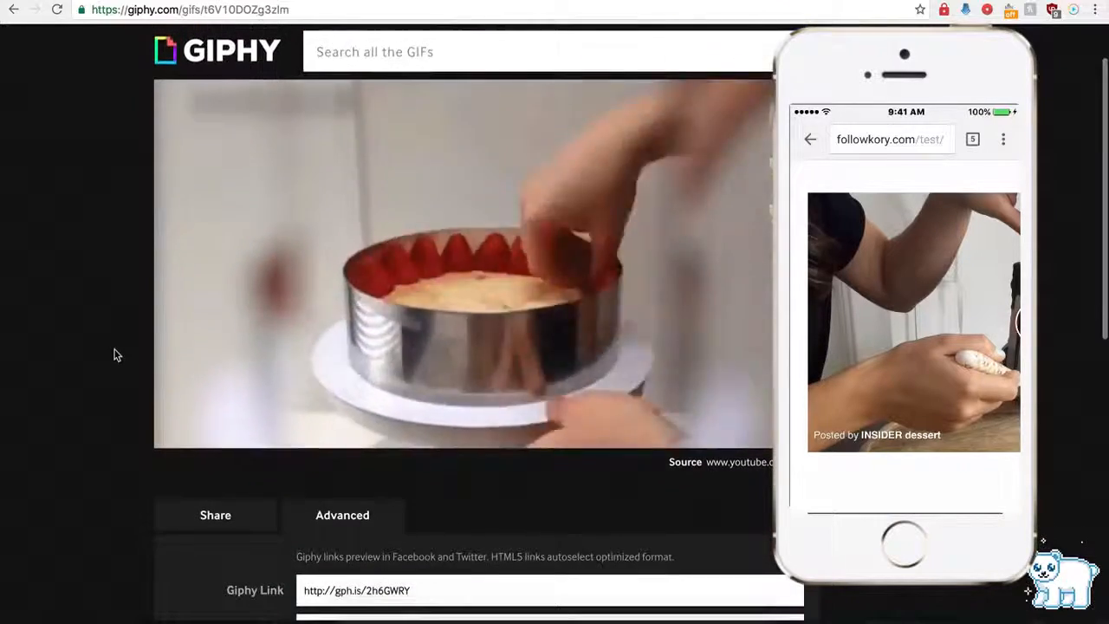
scroll(260, 366, "down", 3)
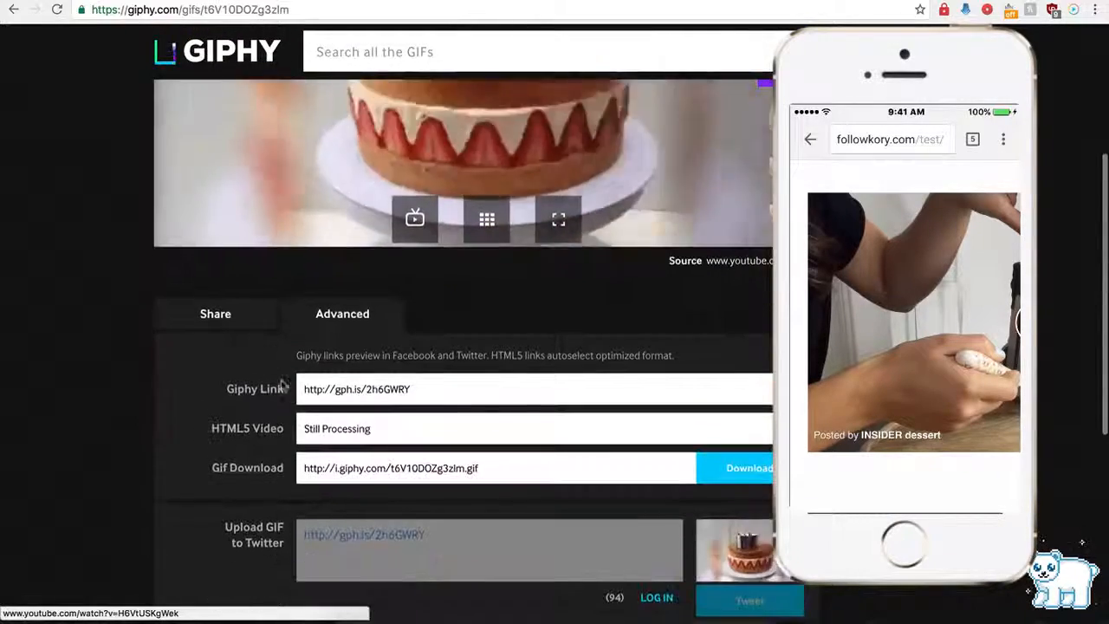
left_click(343, 391)
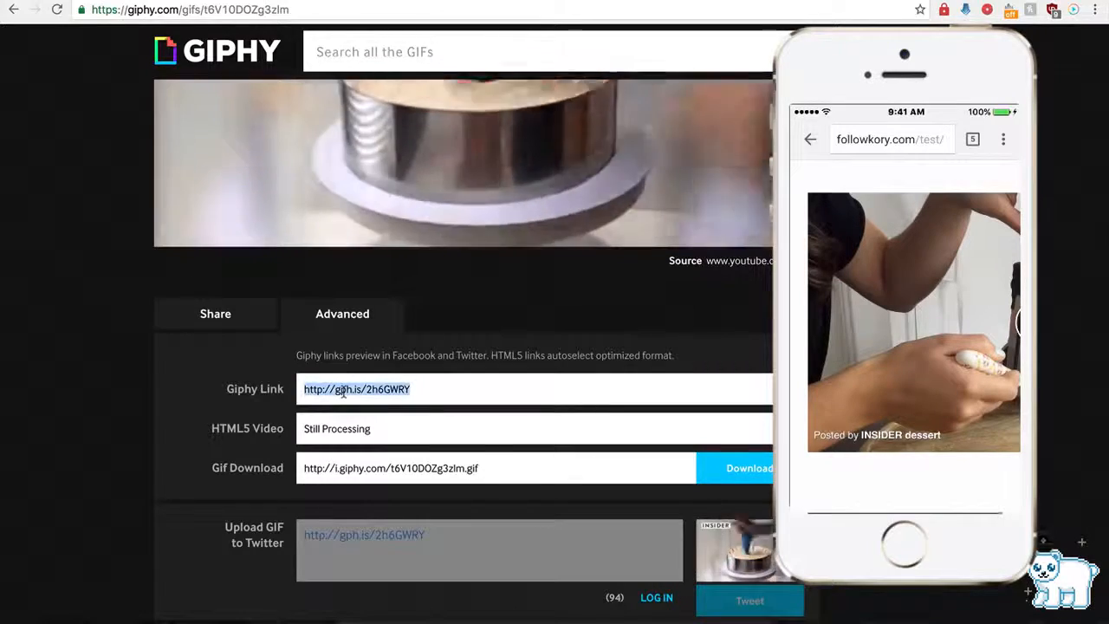
left_click(381, 1)
left_click(282, 338)
type("http://gph.is/2hKOWRY")
scroll(165, 425, "down", 10)
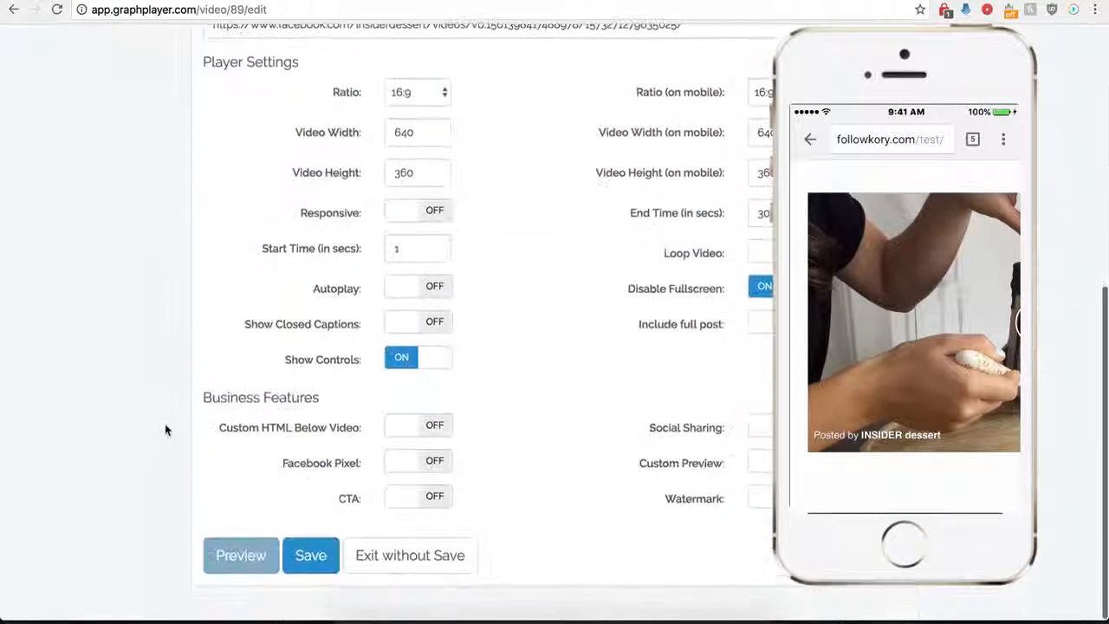
left_click(310, 570)
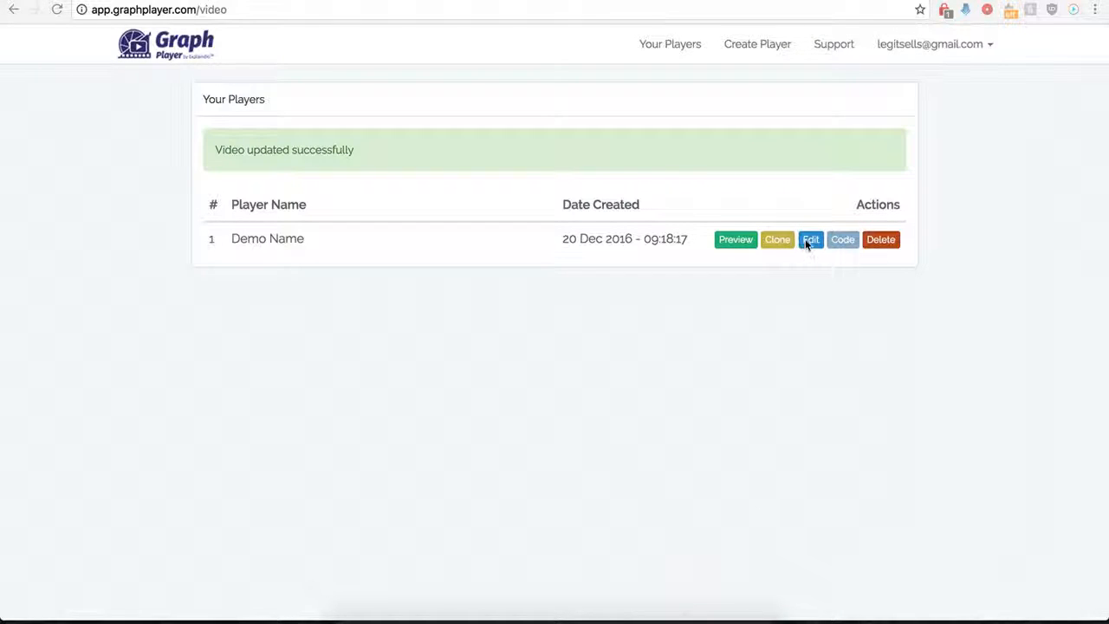
Edit the Demo Name player again, switch on Include full post and save the player
left_click(806, 241)
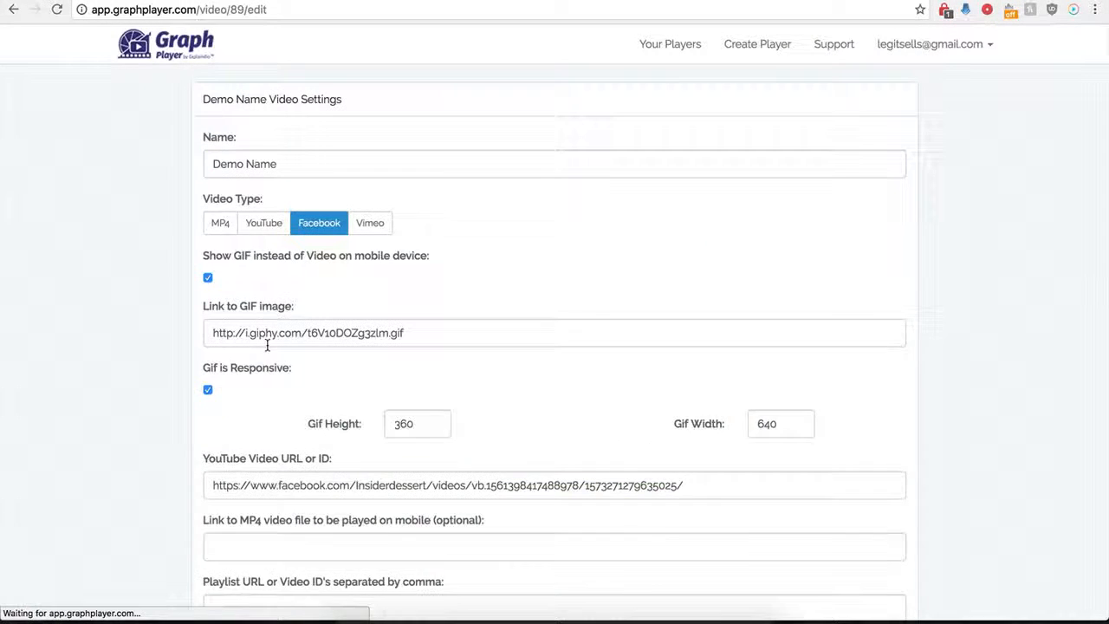
scroll(185, 421, "down", 3)
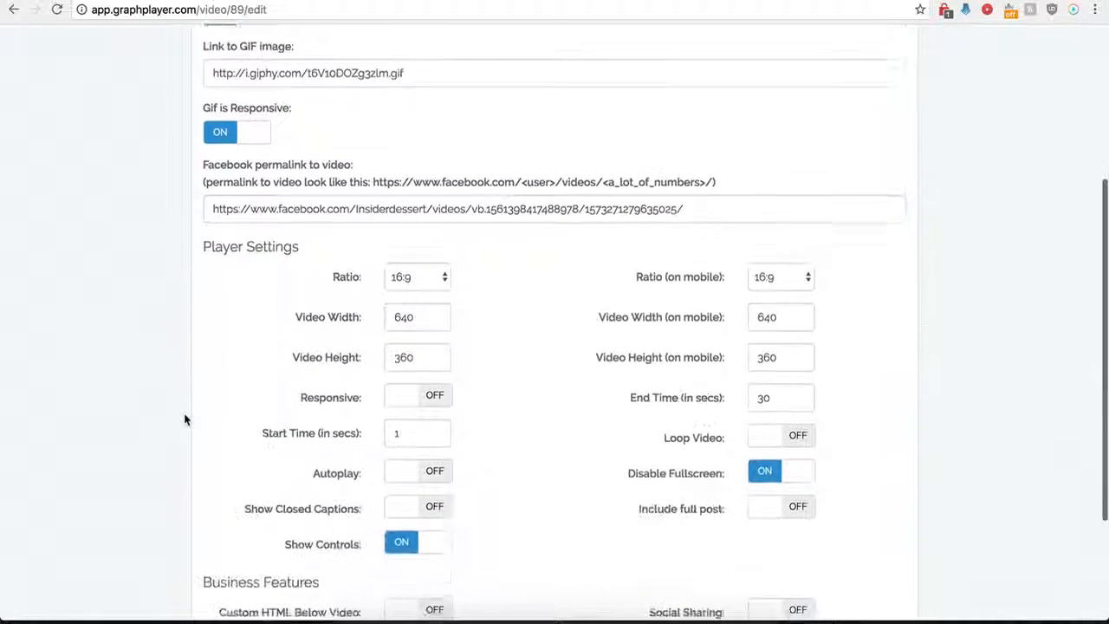
scroll(184, 421, "down", 3)
scroll(185, 420, "down", 1)
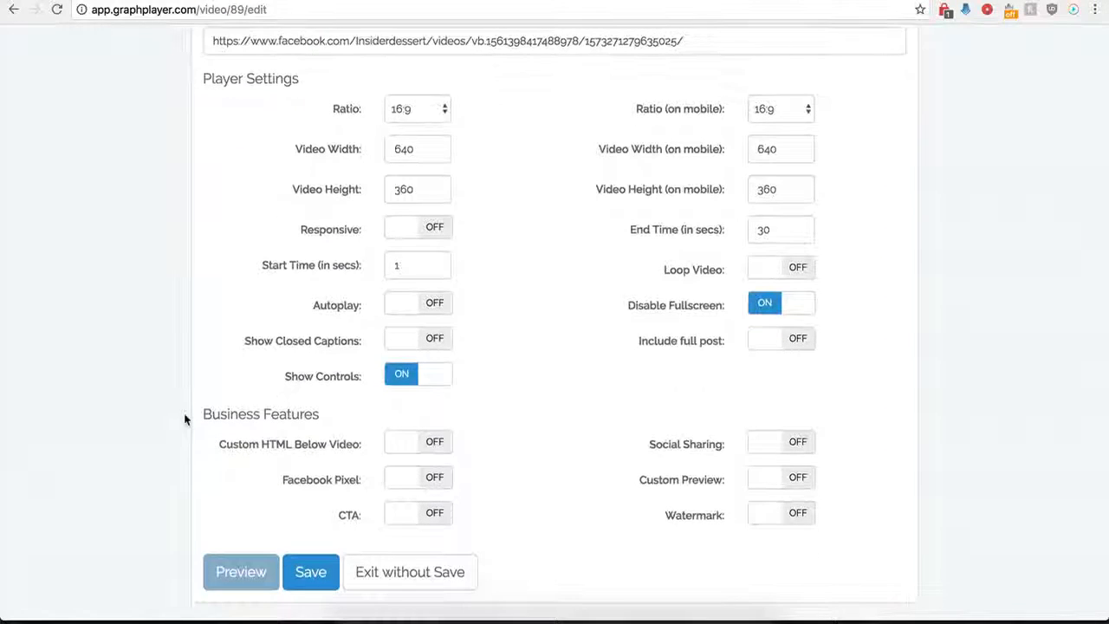
left_click(798, 342)
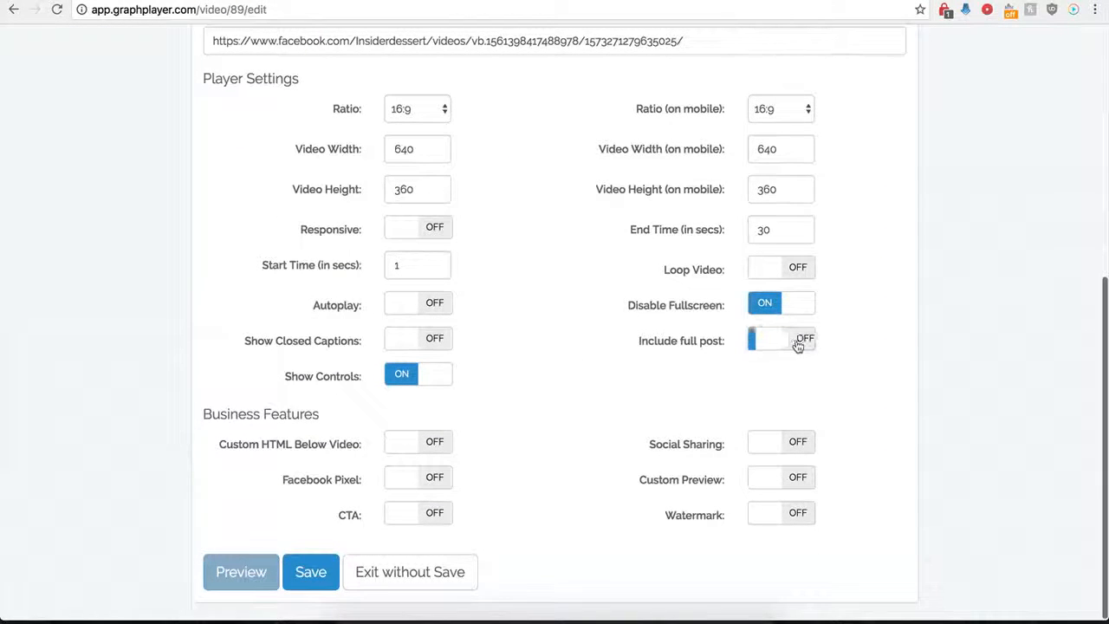
left_click(305, 572)
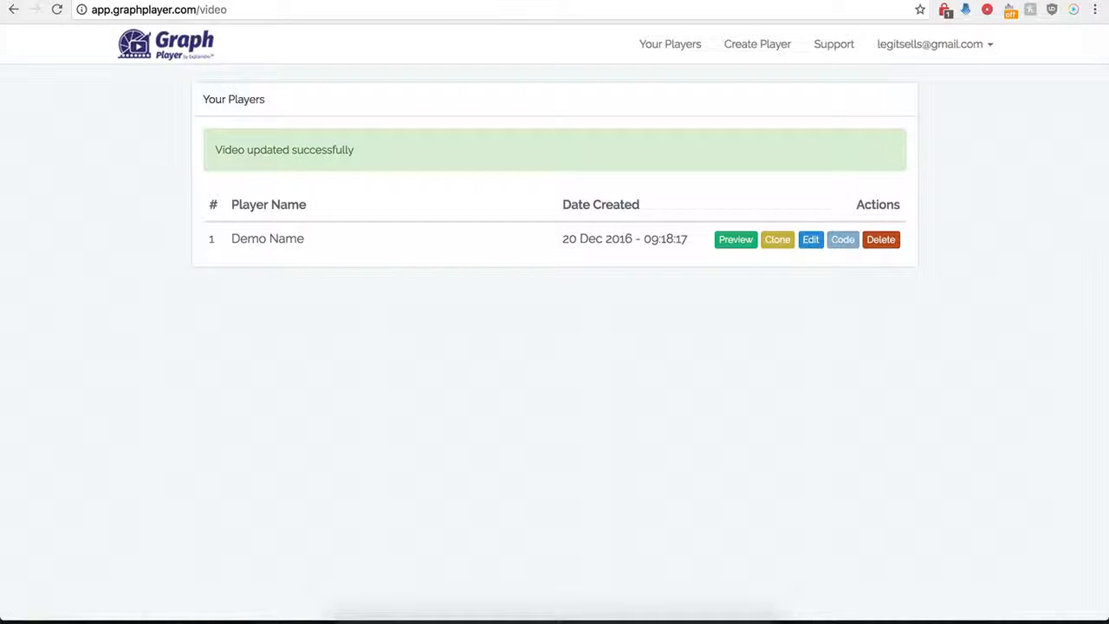
Switch to the WordPress Test page, reload it and check the full post details and comment link below the embedded video
left_click(125, 1)
left_click(56, 10)
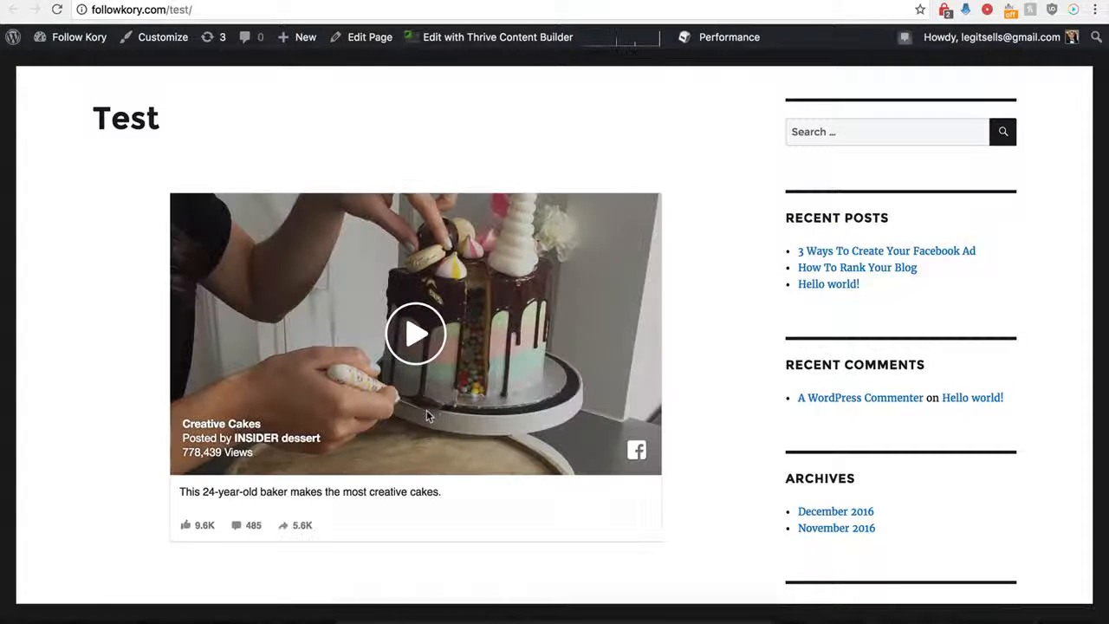
scroll(145, 512, "down", 1)
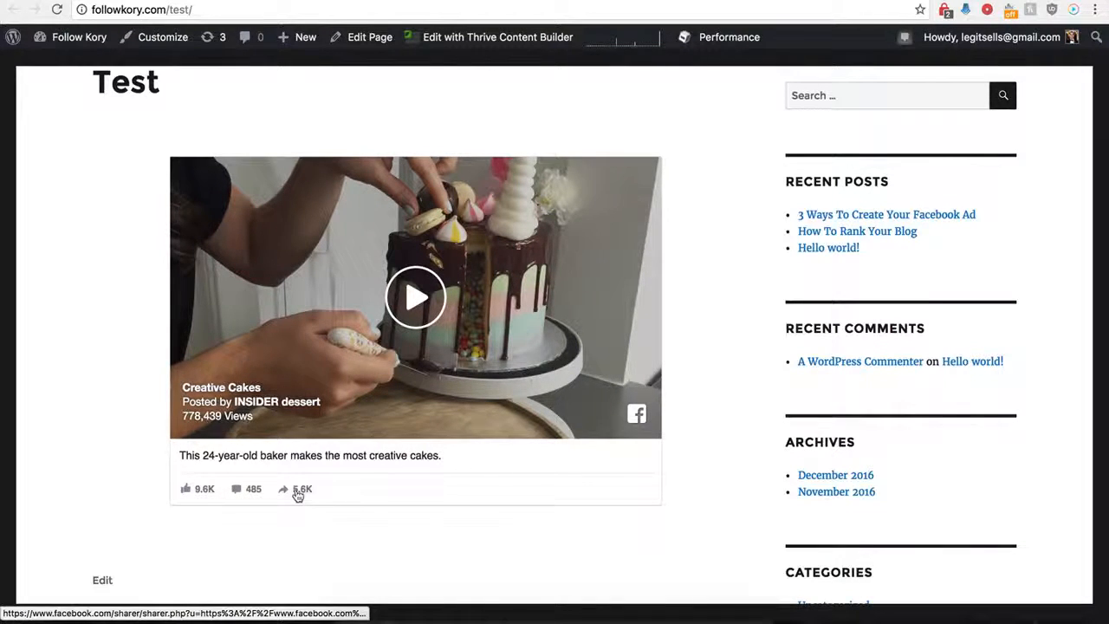
left_click(239, 490)
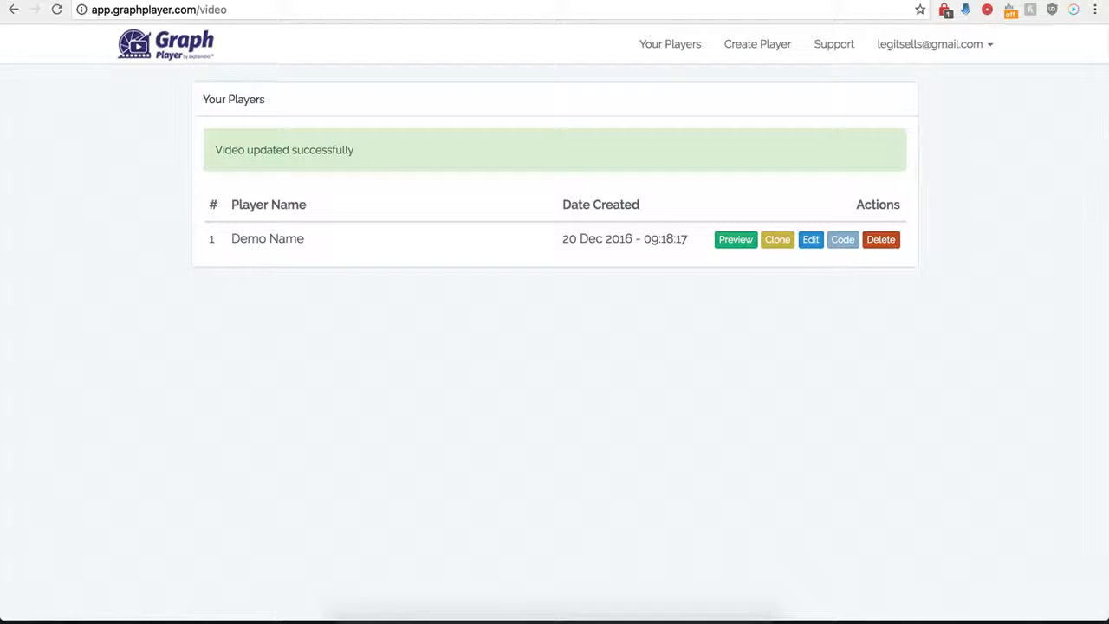
Return to GraphPlayer, reopen the Demo Name player's settings and switch on Custom HTML Below Video
left_click(813, 244)
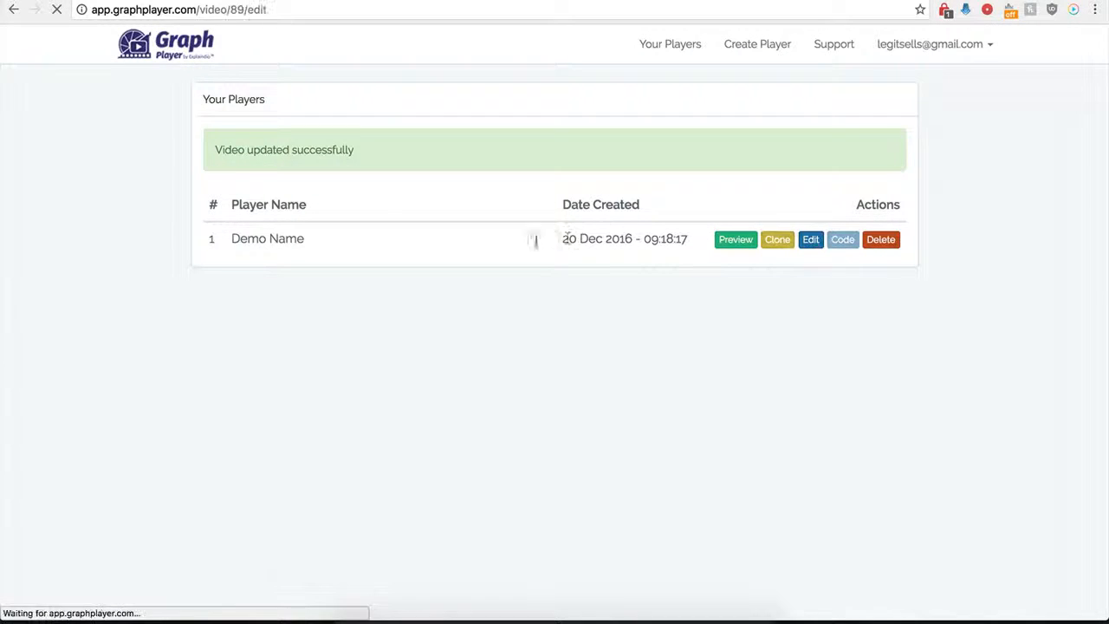
scroll(240, 428, "down", 5)
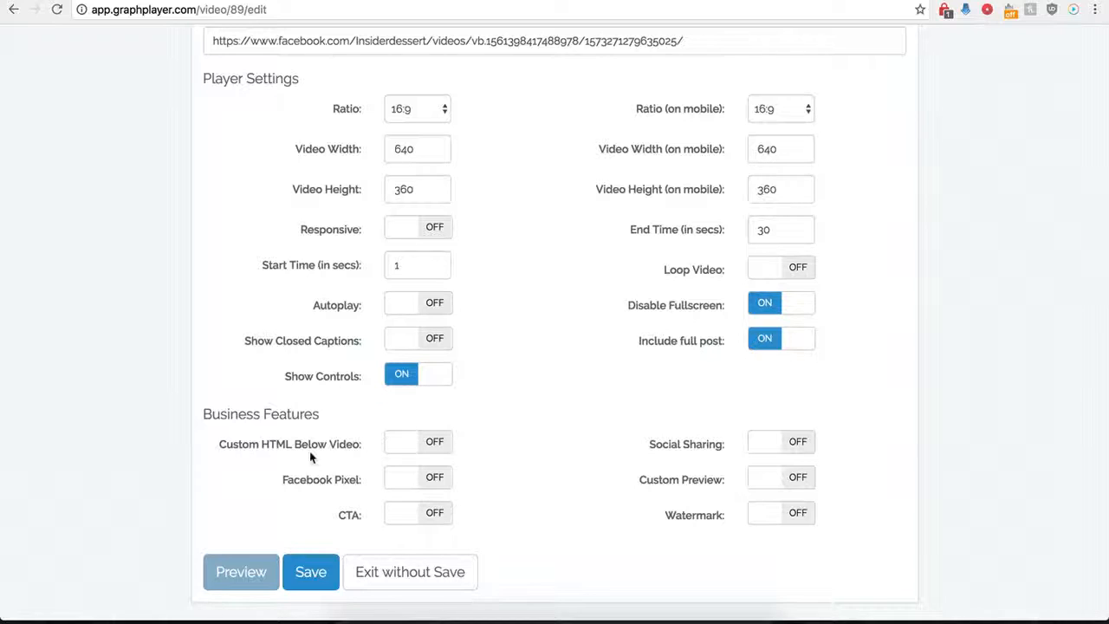
left_click(432, 442)
scroll(466, 476, "down", 3)
left_click(408, 340)
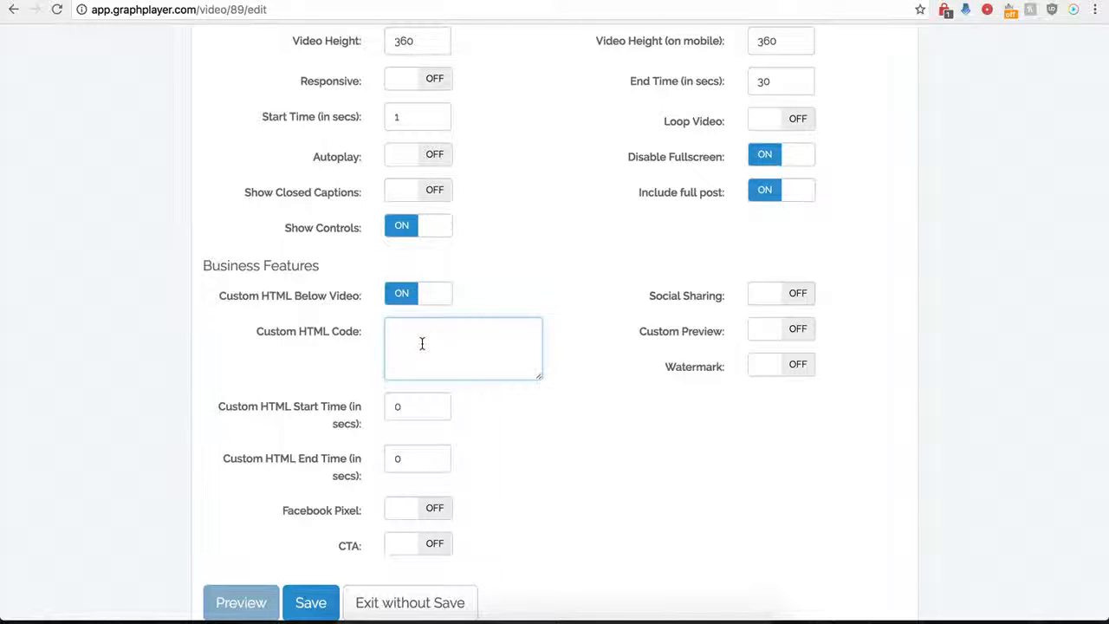
Try out a start time of 120 seconds for the custom HTML
left_click_drag(410, 411, 385, 408)
left_click_drag(418, 458, 387, 458)
left_click(430, 343)
scroll(431, 344, "up", 4)
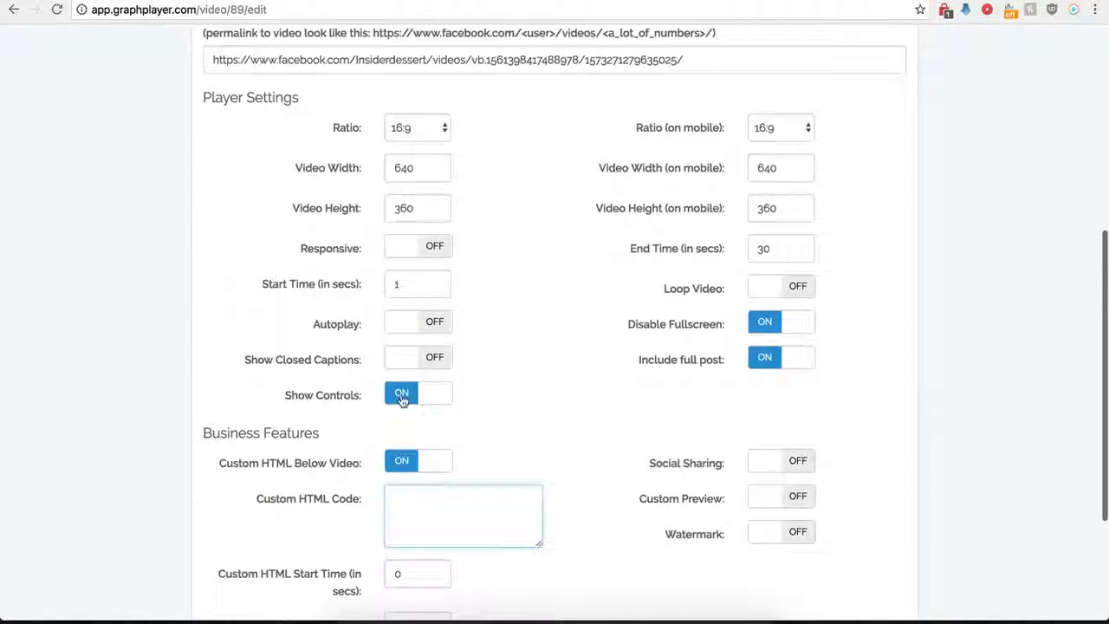
scroll(404, 399, "down", 4)
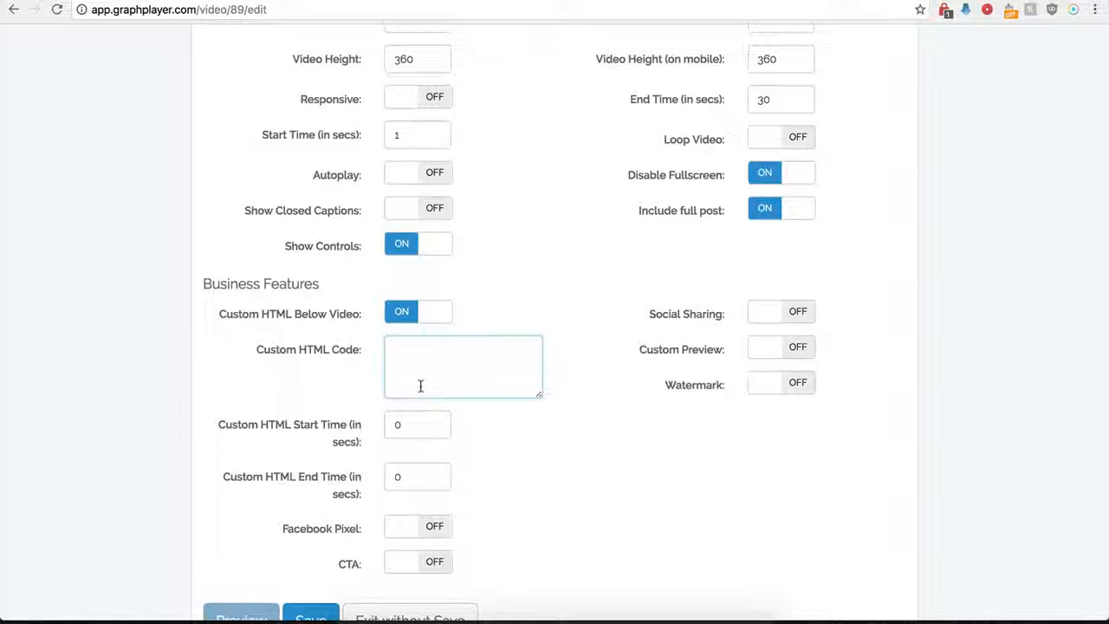
double_click(387, 424)
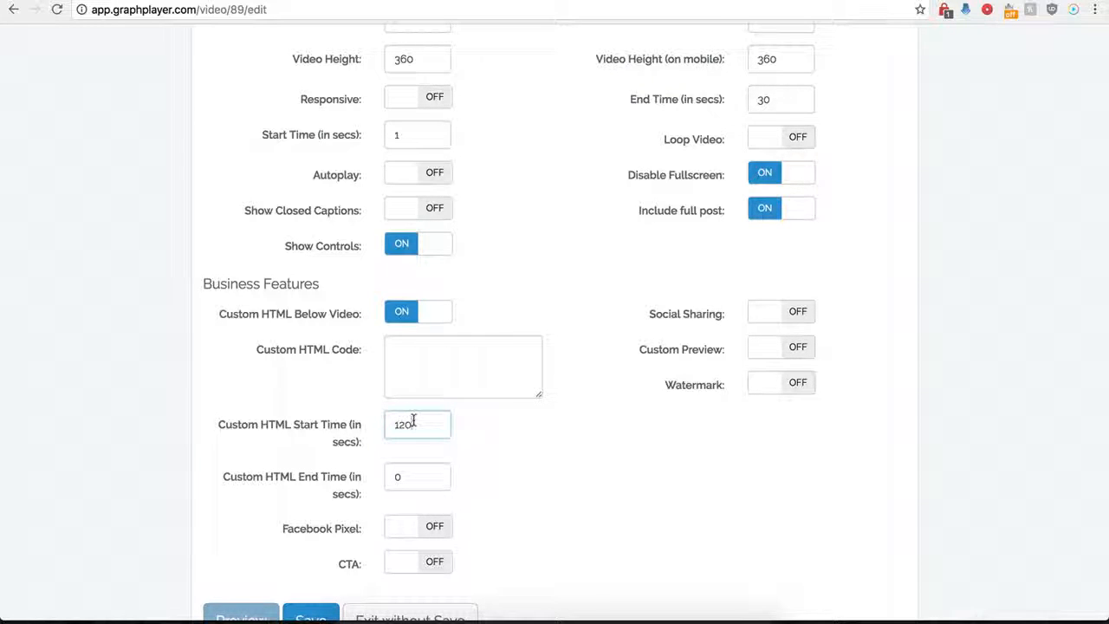
left_click(412, 355)
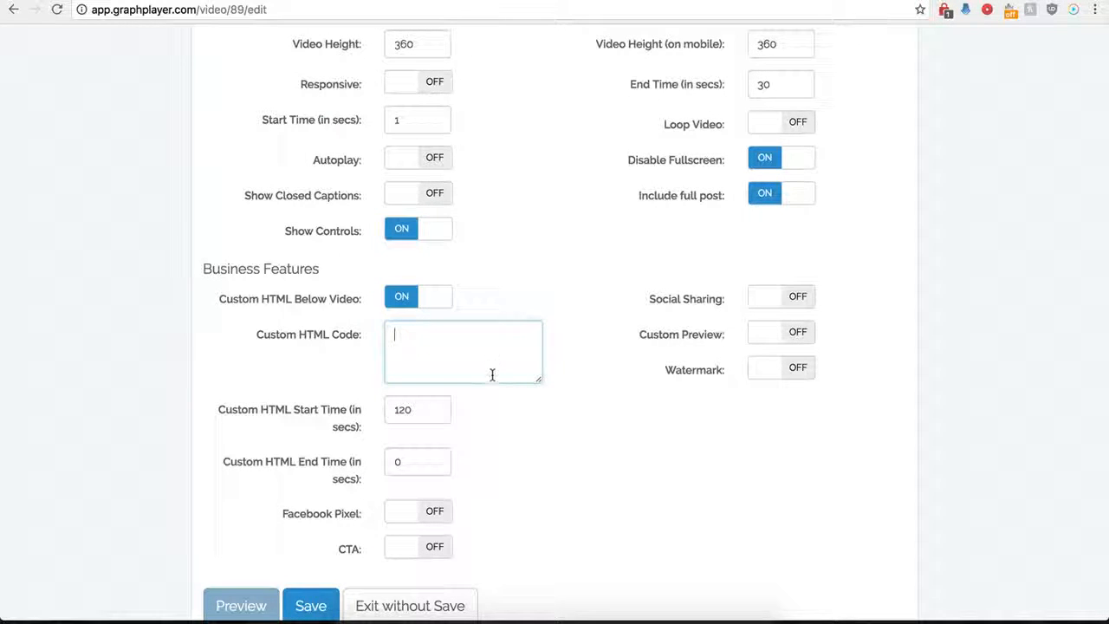
key("super+v")
left_click_drag(537, 383, 575, 431)
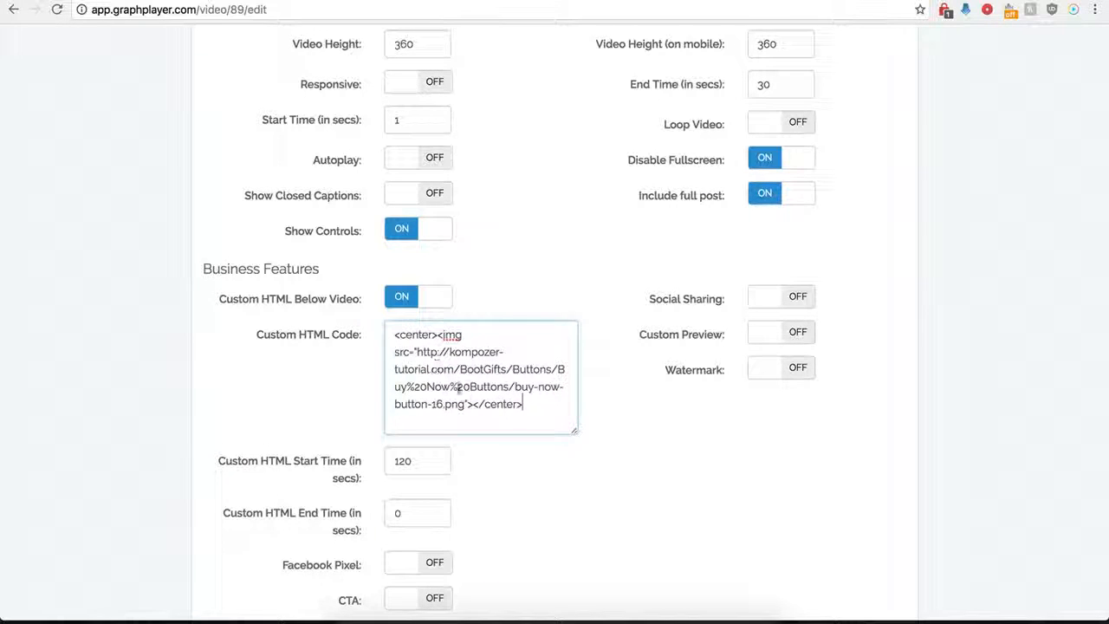
Set the custom HTML start time to 0 seconds and save the player
left_click(422, 447)
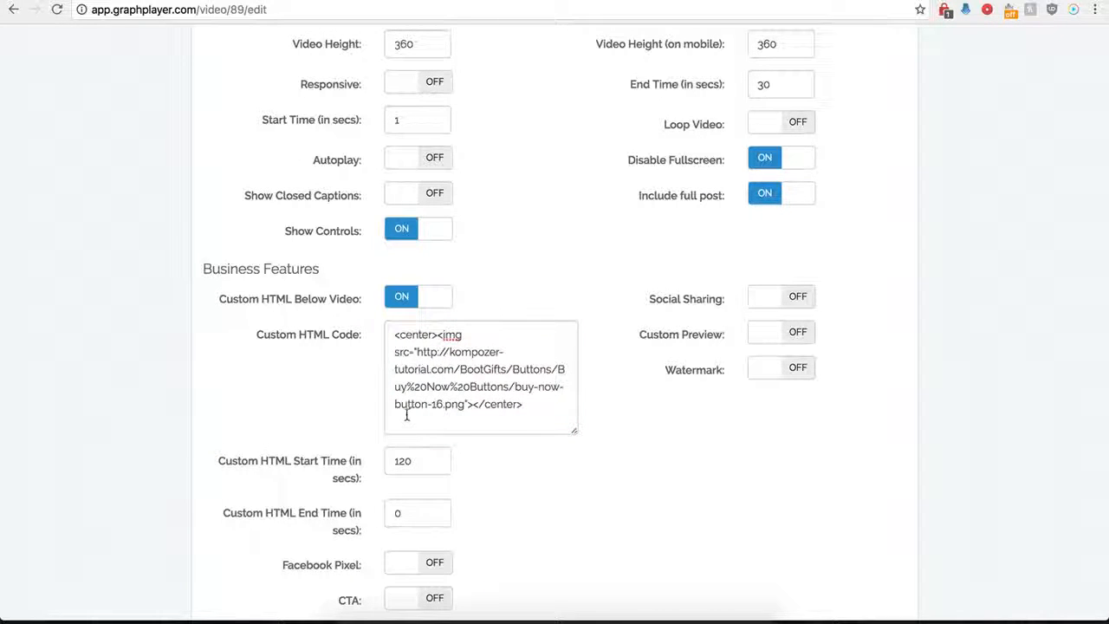
left_click(403, 462)
double_click(403, 461)
type("0")
left_click(517, 519)
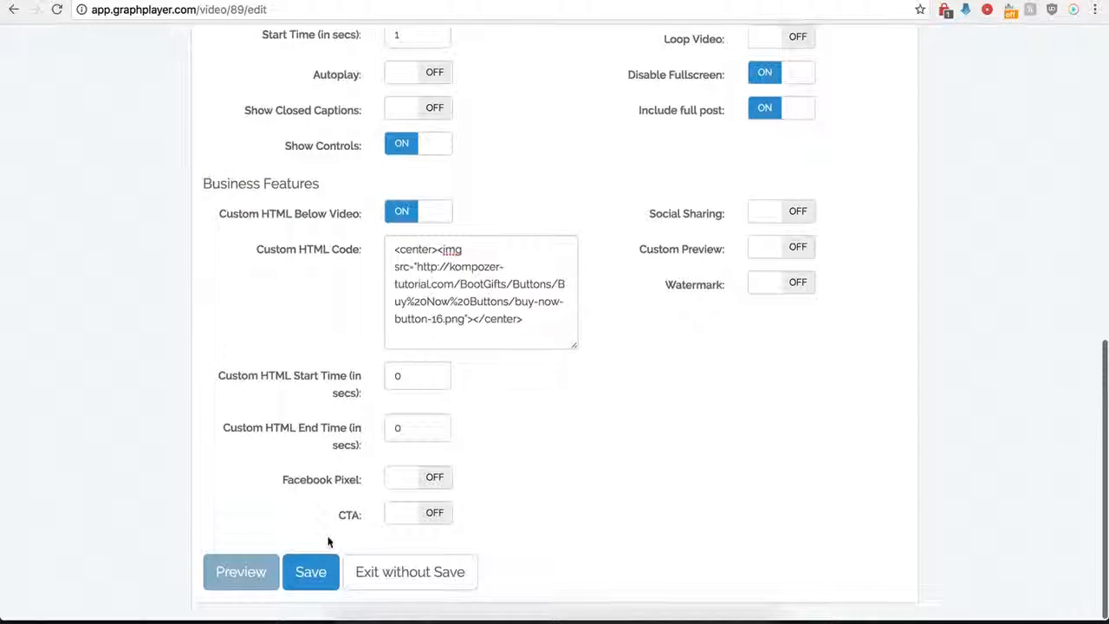
left_click(310, 570)
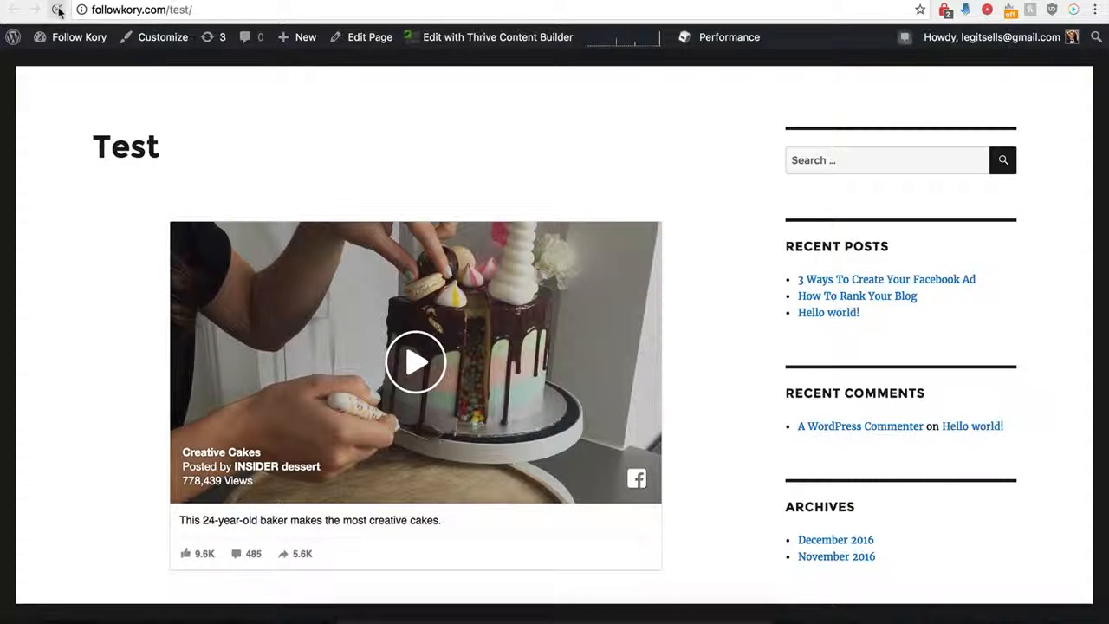
Switch to the WordPress Test page, reload it and check the custom HTML button below the embedded video
left_click(58, 10)
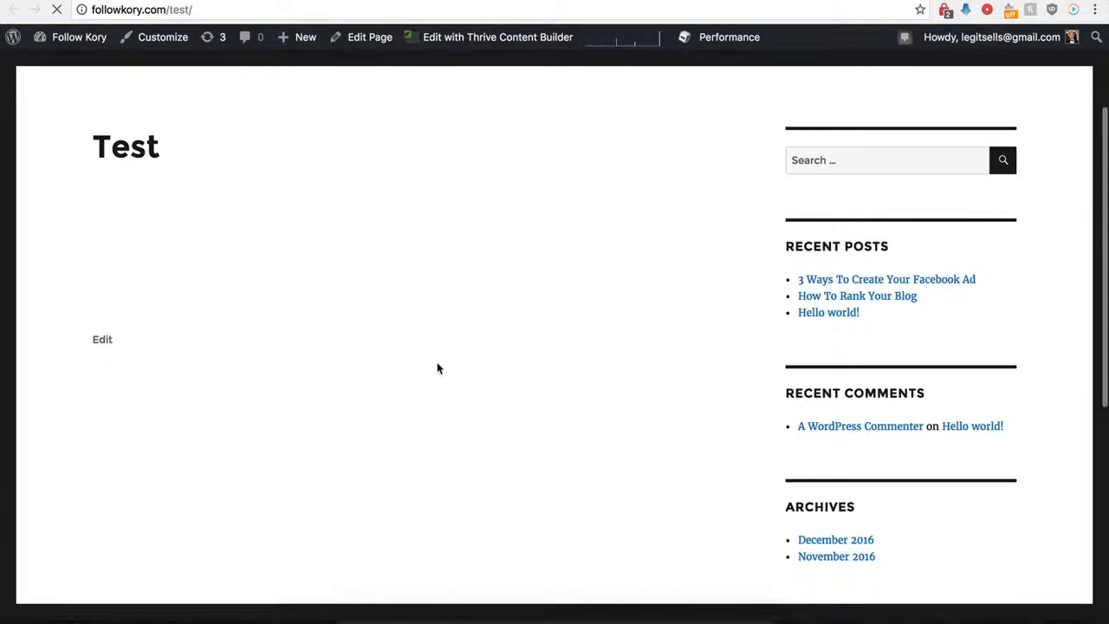
scroll(396, 390, "down", 2)
scroll(397, 390, "down", 4)
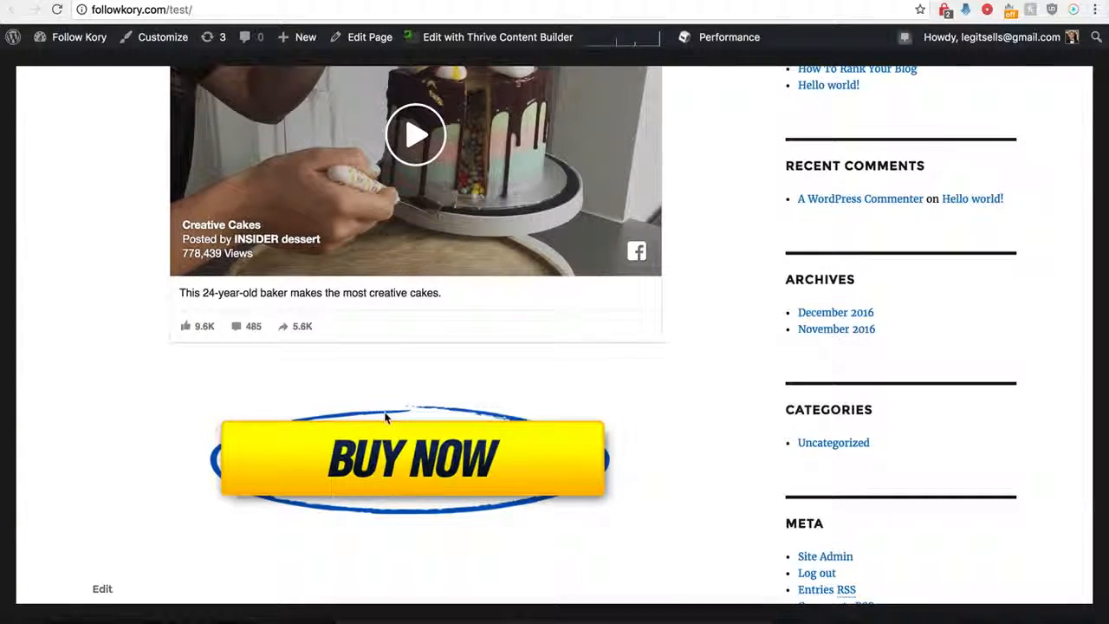
scroll(387, 419, "up", 1)
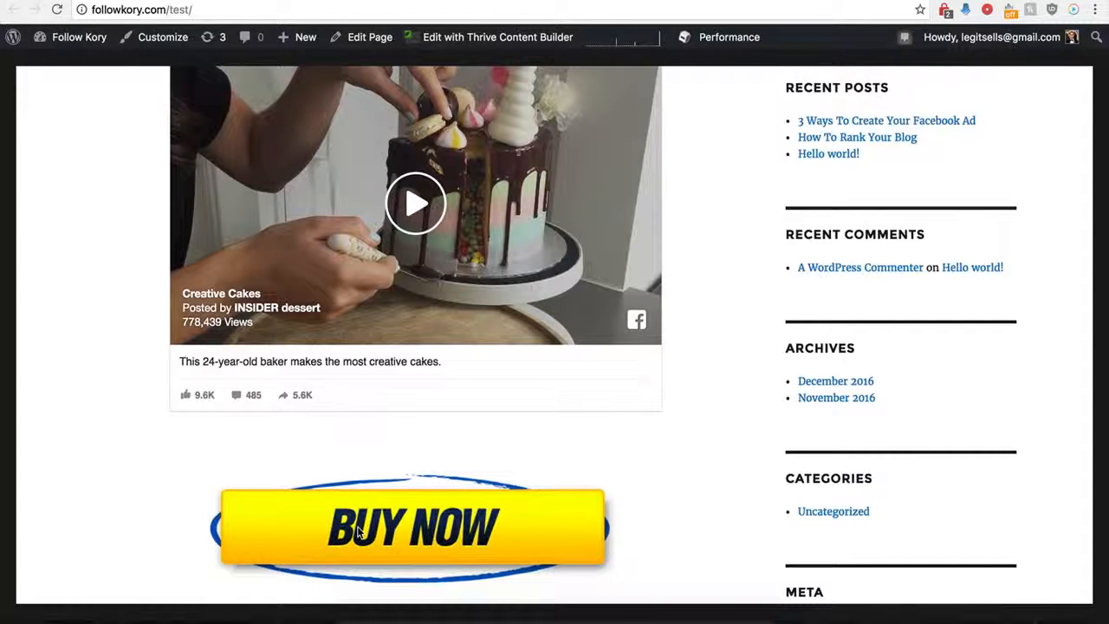
scroll(378, 487, "up", 1)
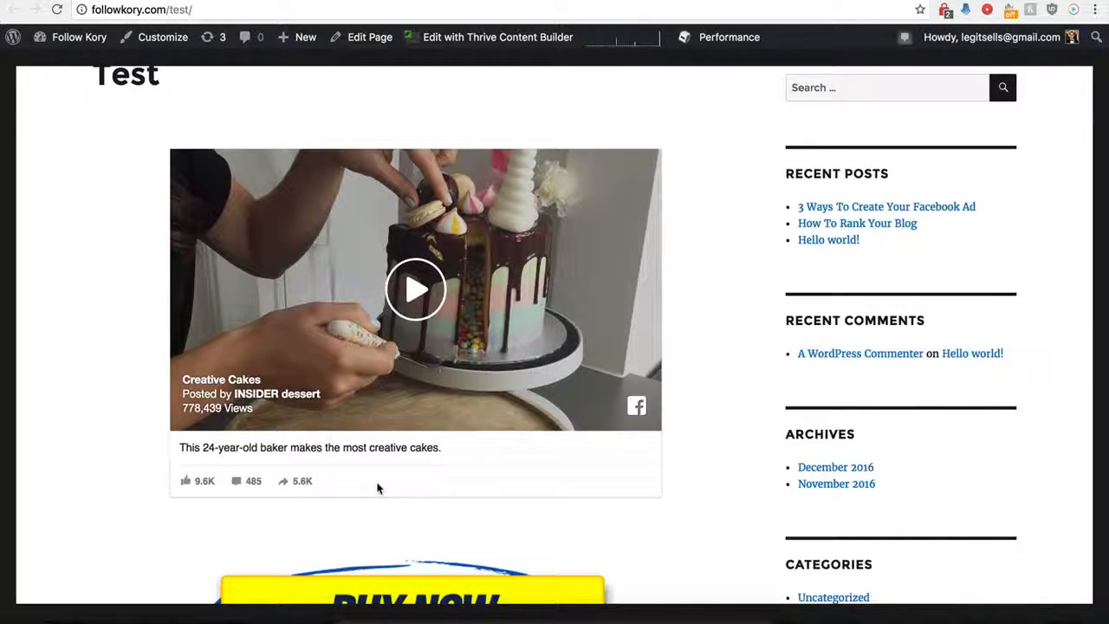
scroll(377, 488, "down", 1)
scroll(441, 187, "up", 2)
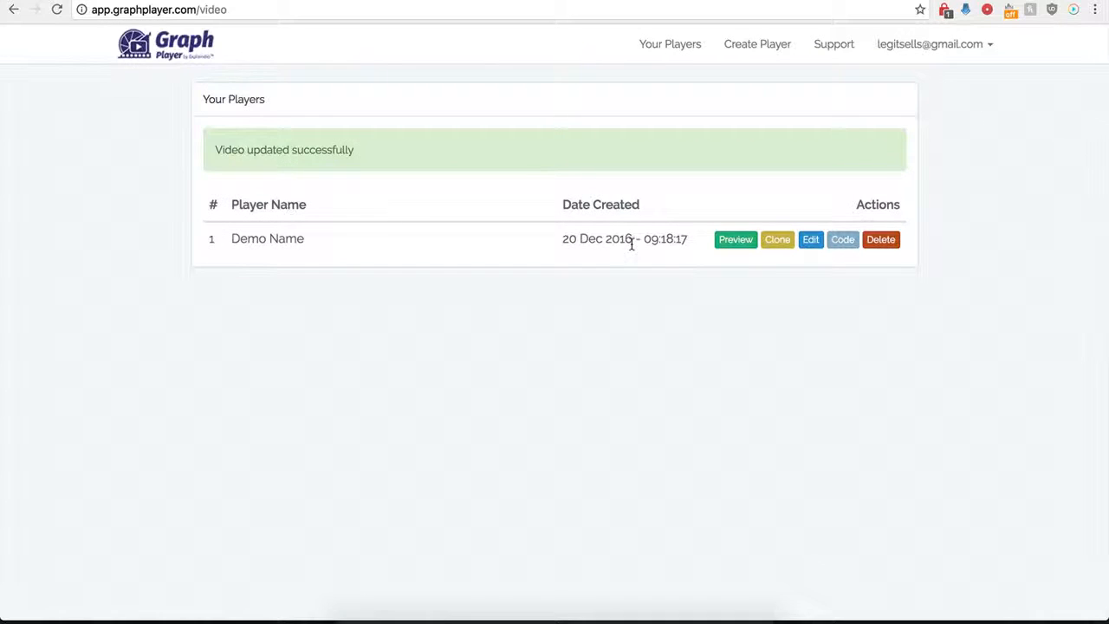
Return to GraphPlayer, reopen the Demo Name player's settings and switch off Custom HTML Below Video
left_click(810, 240)
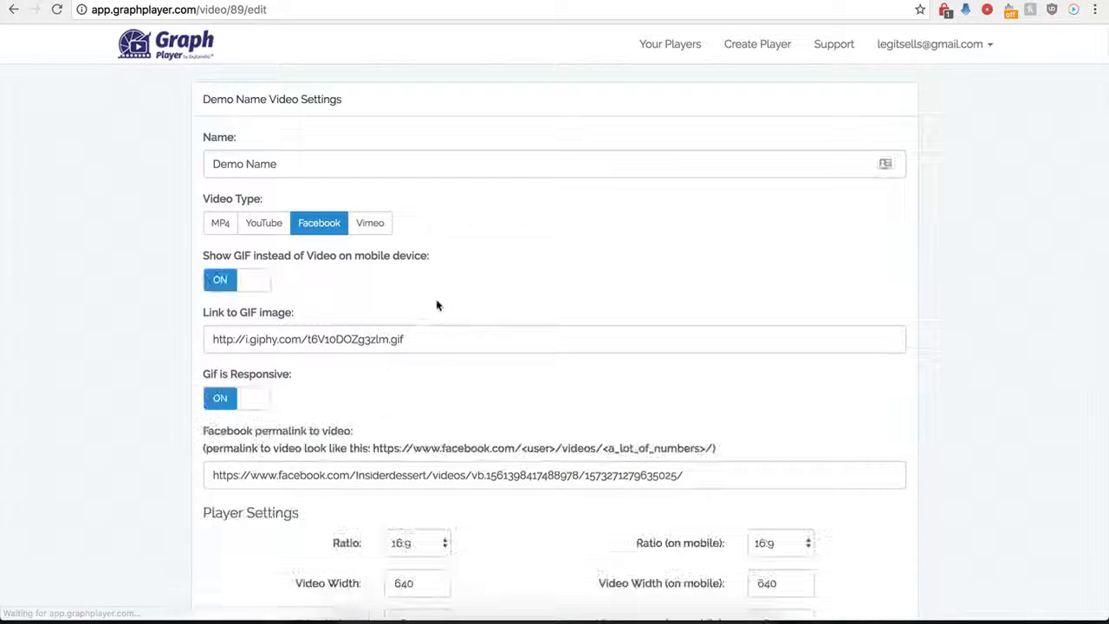
scroll(196, 470, "down", 5)
scroll(196, 471, "down", 2)
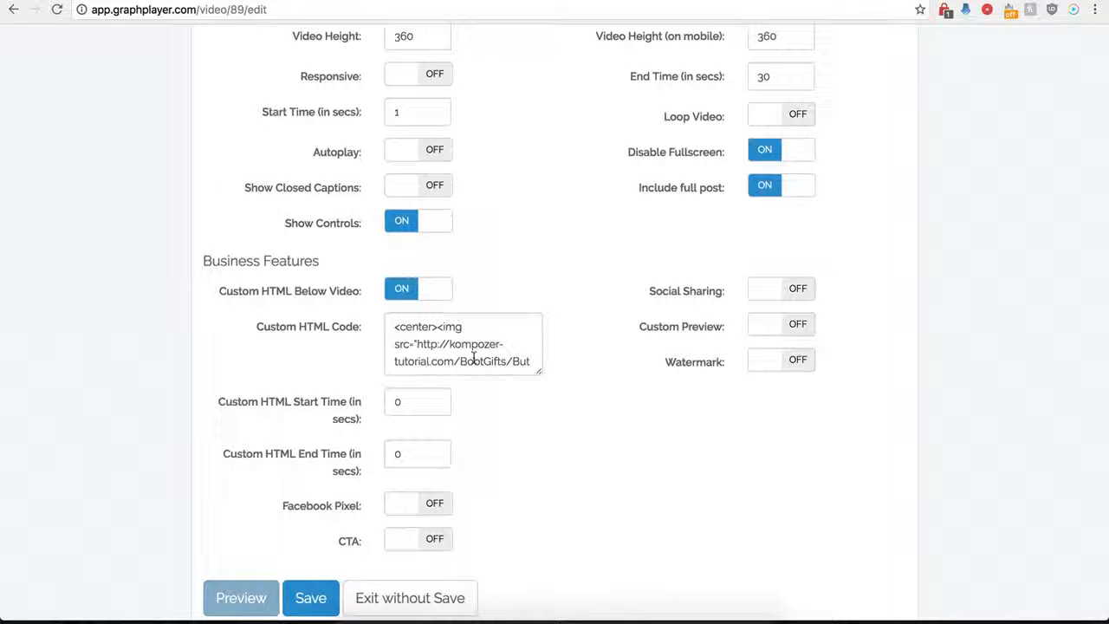
left_click(402, 288)
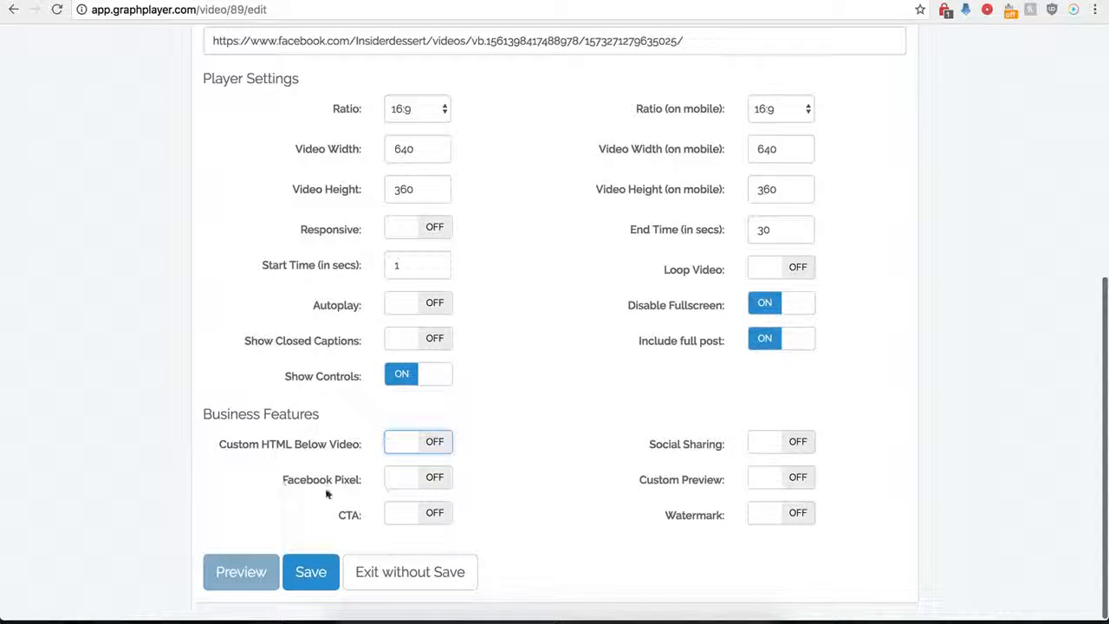
Switch on Facebook Pixel to examine its code, start time and end time fields, and switch it off again
left_click(436, 484)
scroll(381, 503, "down", 2)
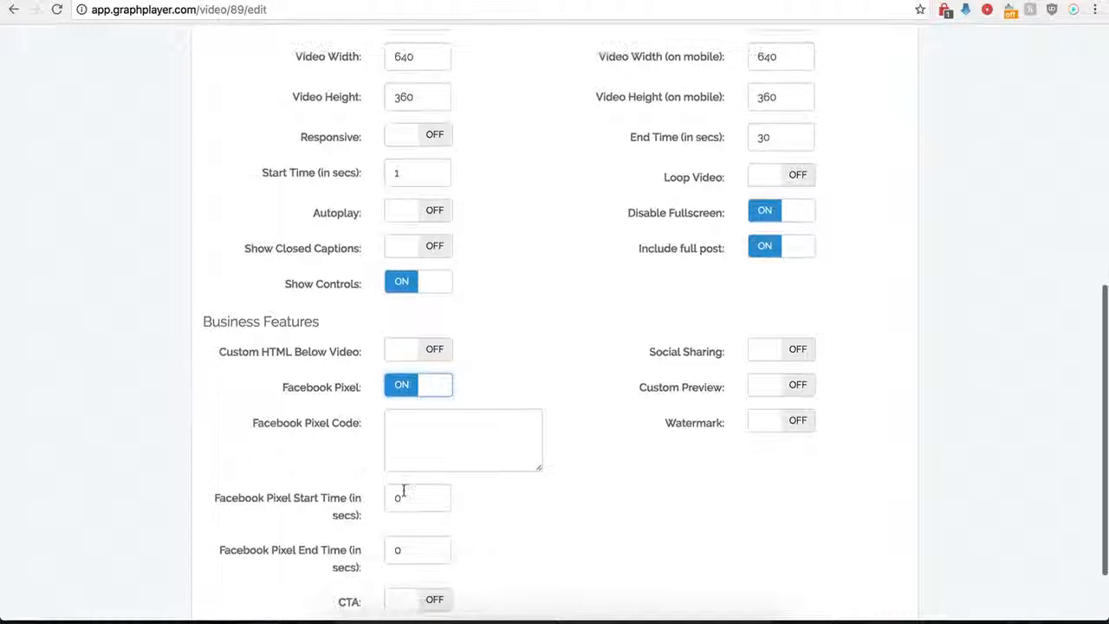
scroll(425, 444, "down", 1)
left_click(430, 401)
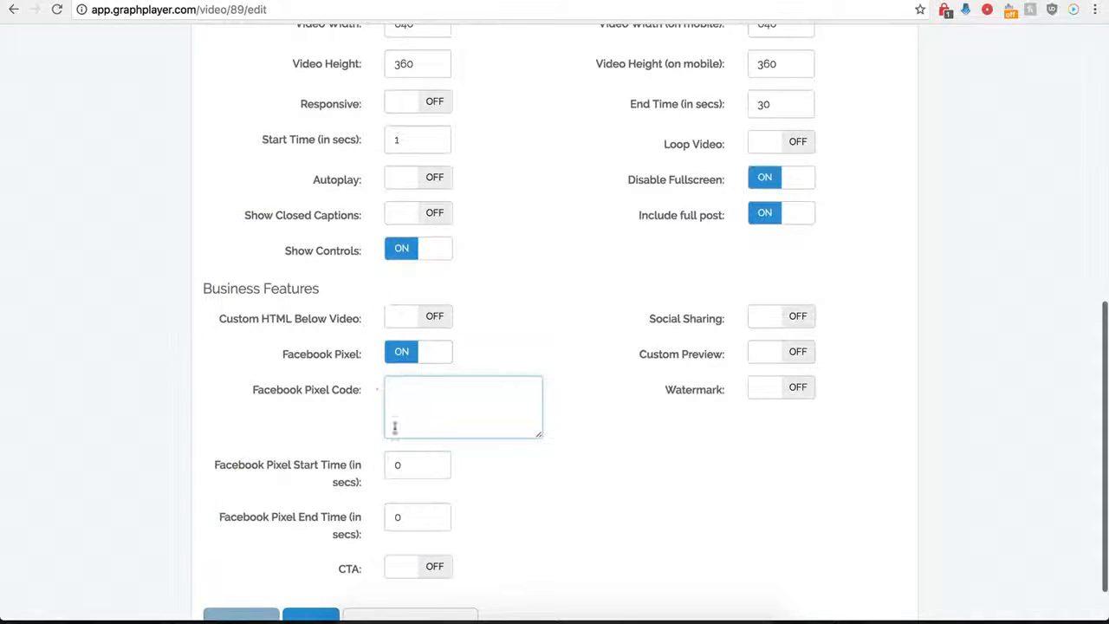
left_click(400, 355)
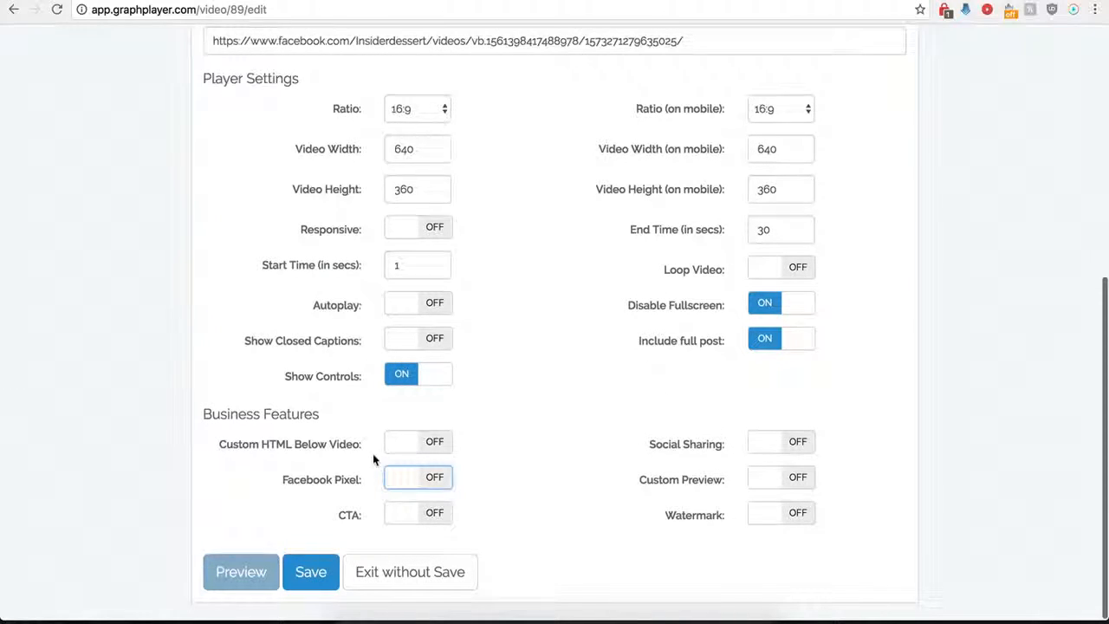
Switch on CTA and paste the kompozer-tutorial.com button image address as the CTA Image Url
left_click(438, 516)
scroll(500, 546, "down", 4)
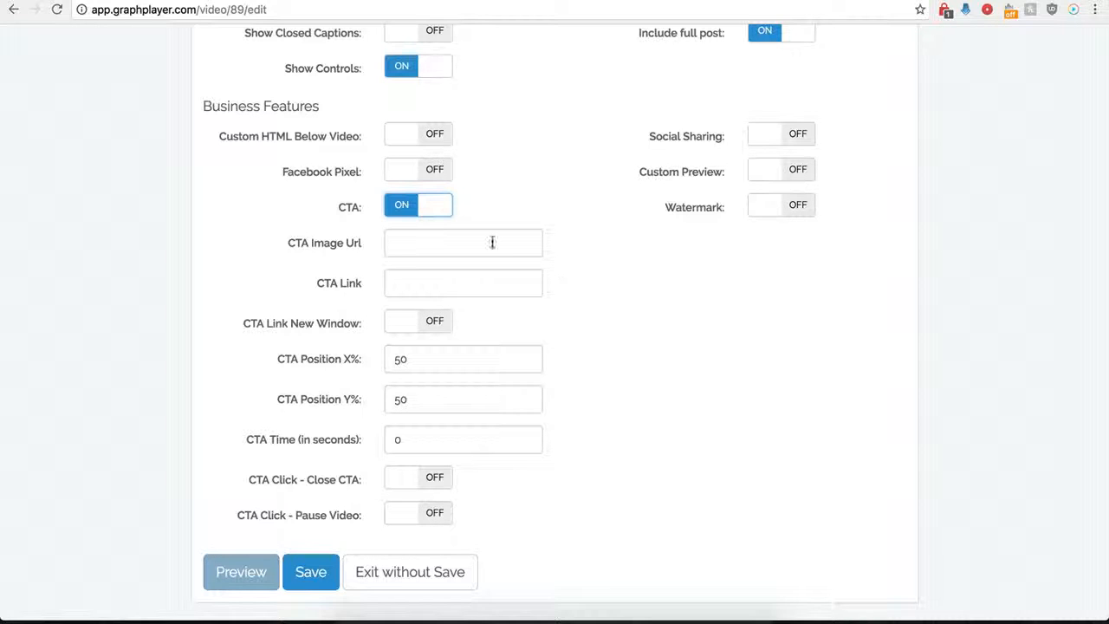
left_click(413, 240)
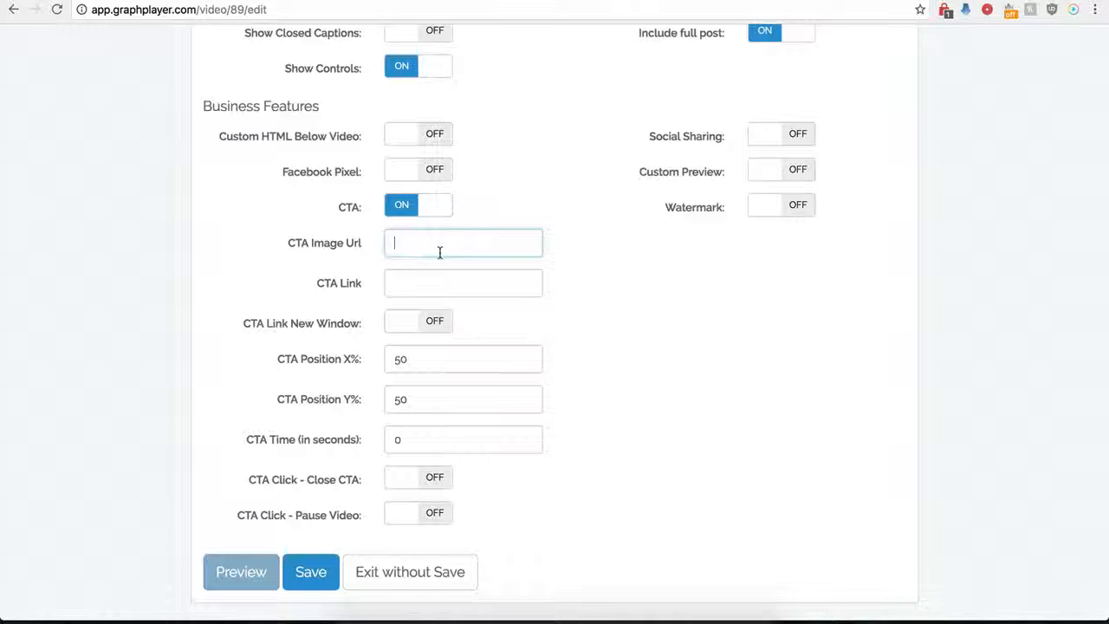
type("http://kompozer-tutorial.com/buy-now-button-s.png")
left_click(405, 286)
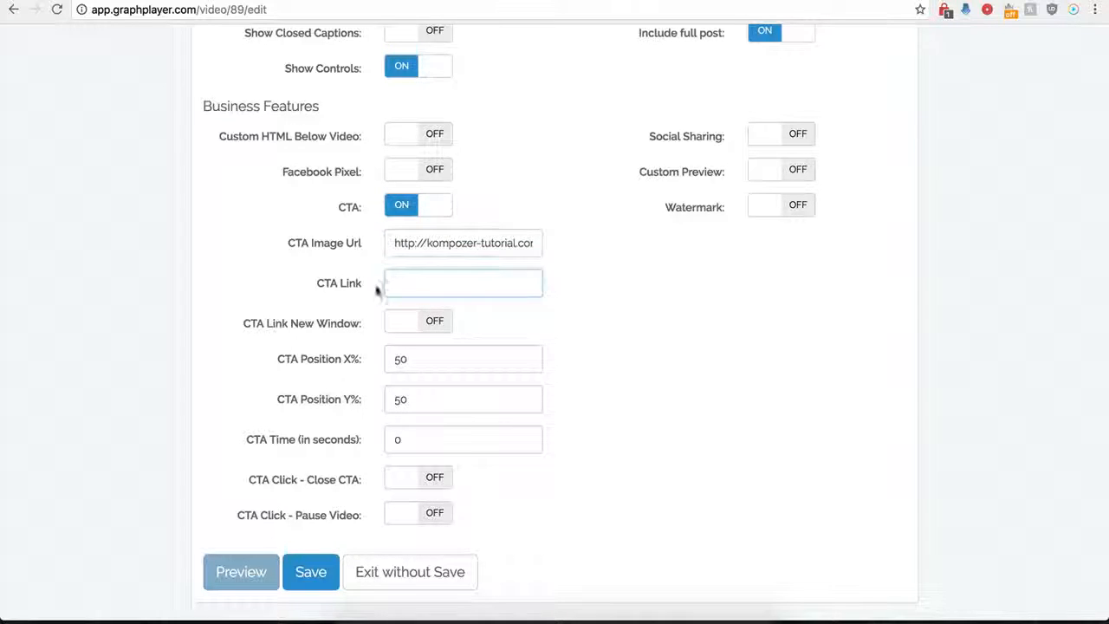
left_click(411, 286)
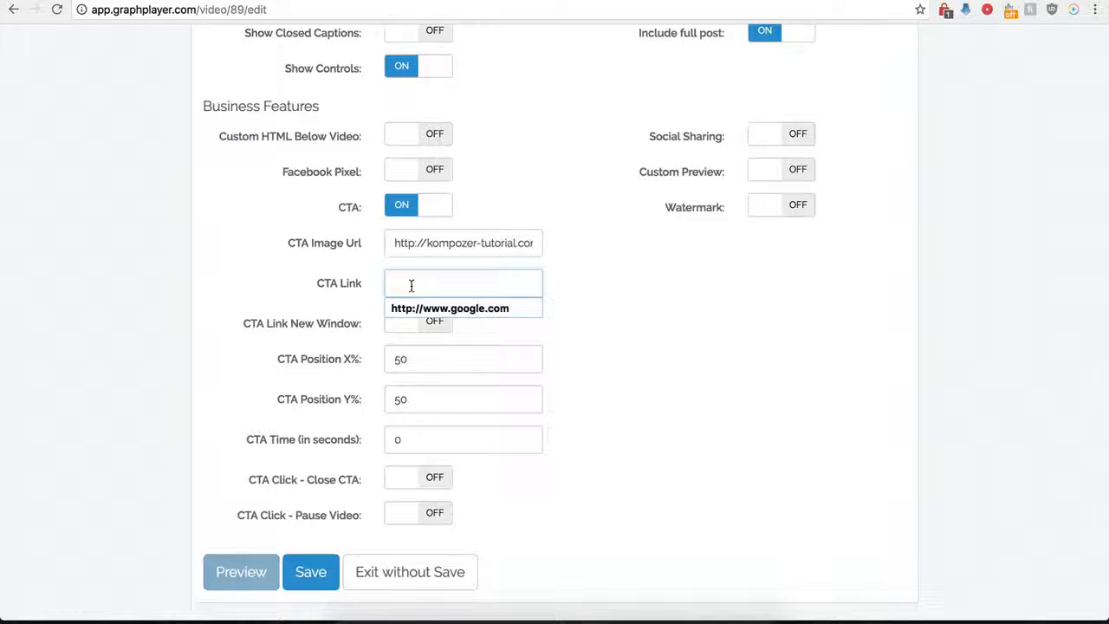
left_click(429, 308)
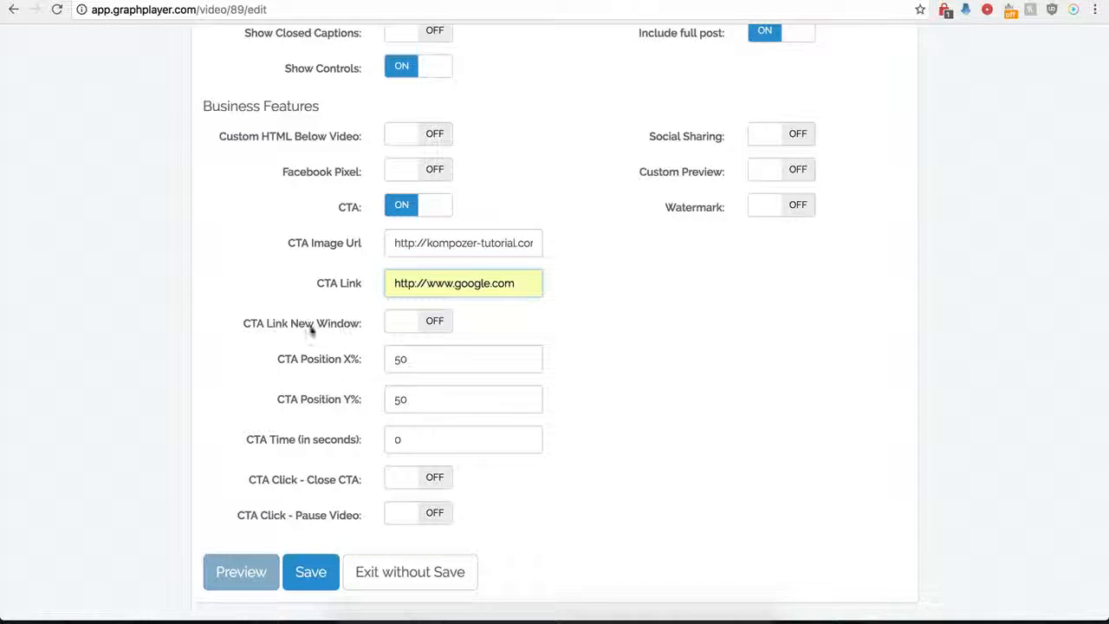
left_click(437, 321)
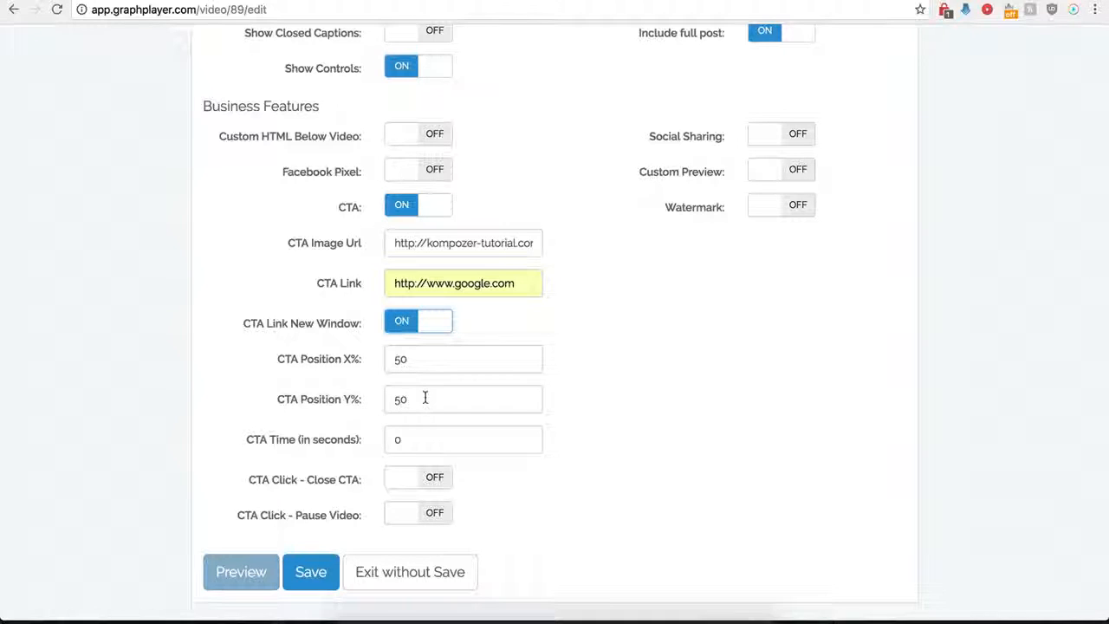
Try a CTA time of 120 seconds and set it back to 0
left_click(411, 439)
left_click_drag(411, 440, 386, 442)
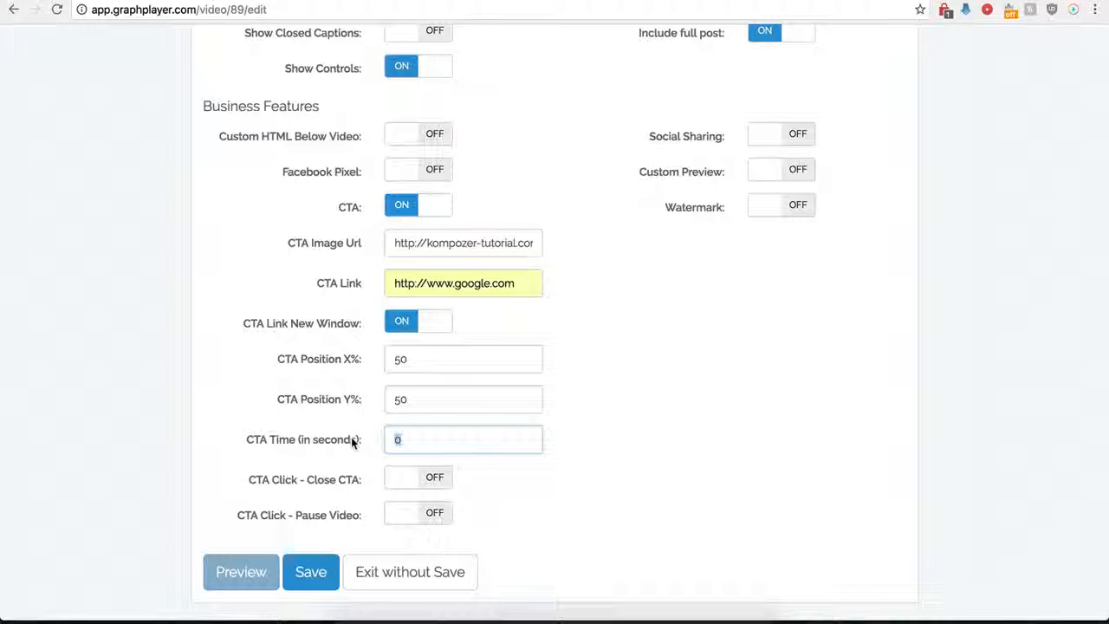
type("12")
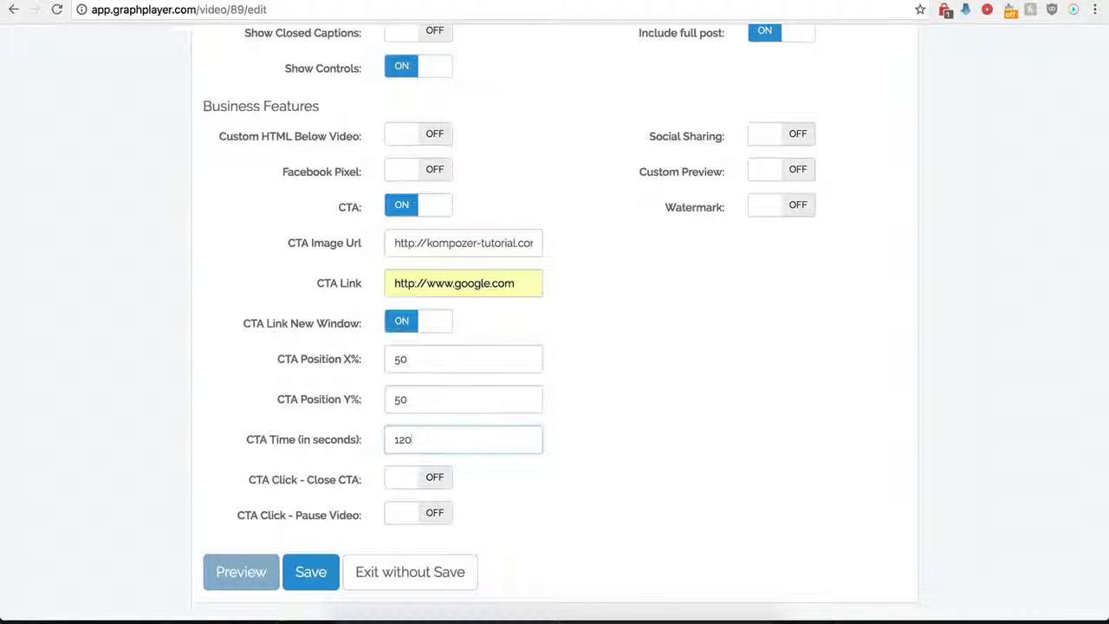
key("BackSpace")
key("BackSpace")
key("BackSpace")
type("0")
Switch on CTA Click - Close CTA, save the player and check the CTA on the reloaded WordPress Test page
left_click(457, 516)
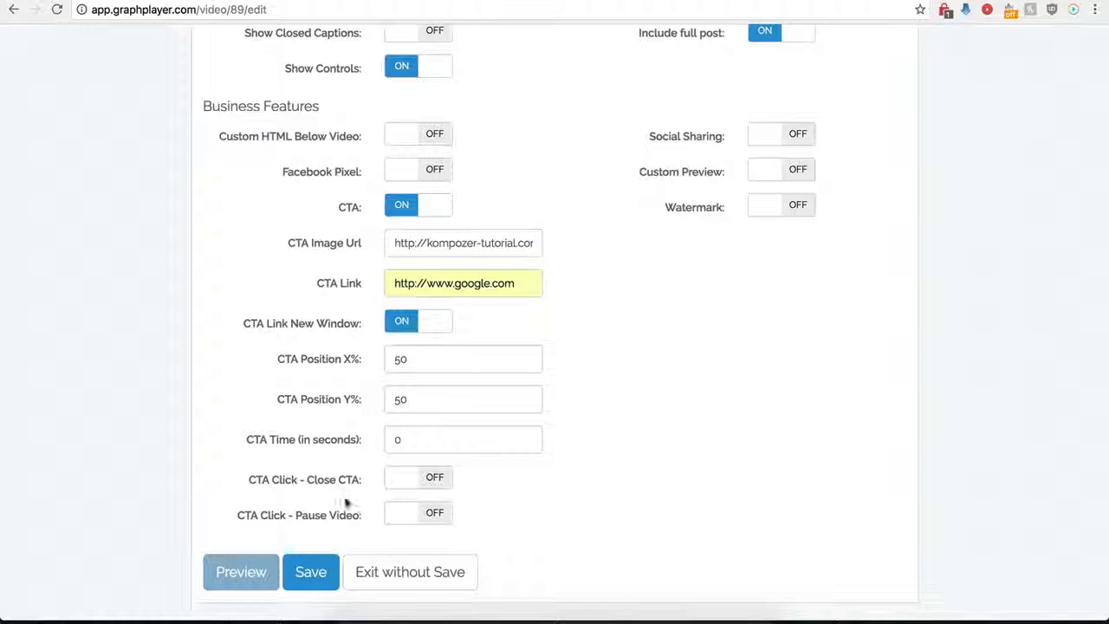
left_click(435, 481)
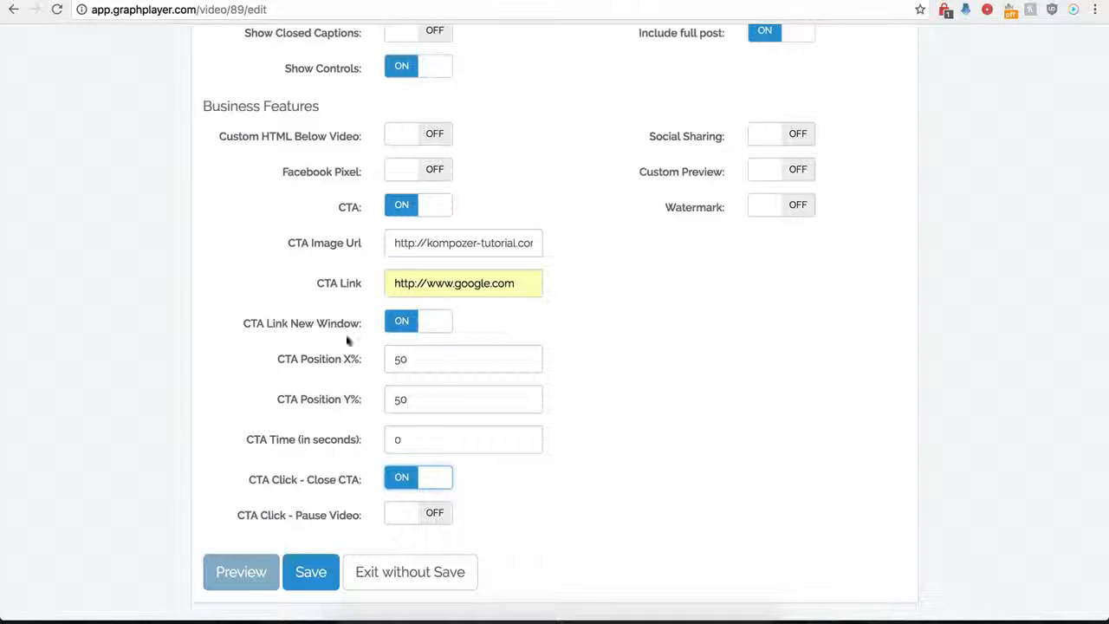
left_click(297, 590)
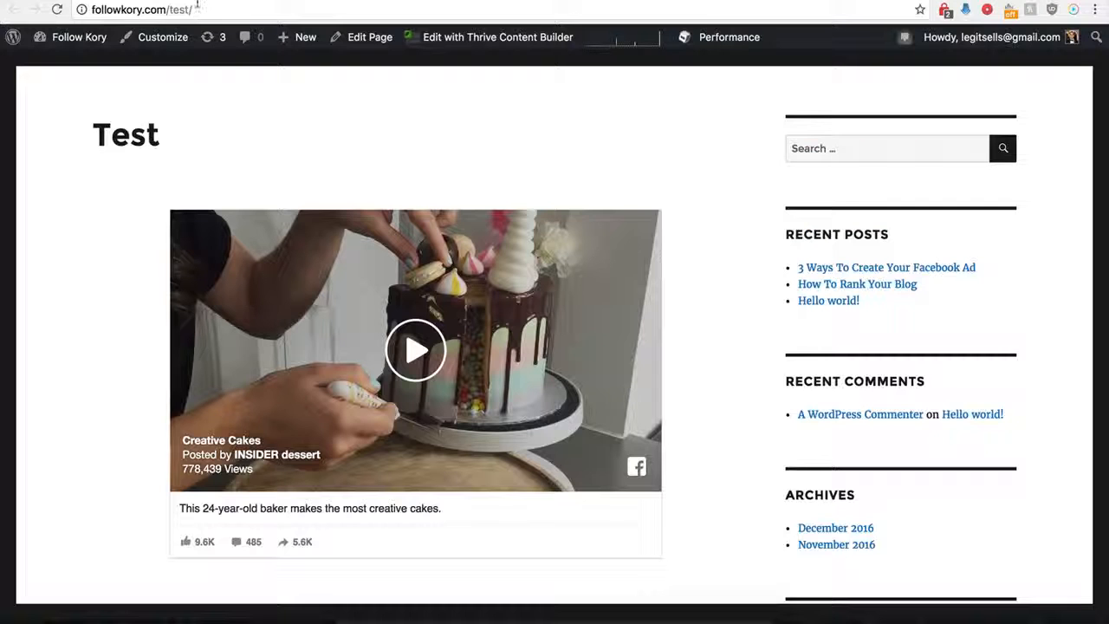
left_click(56, 9)
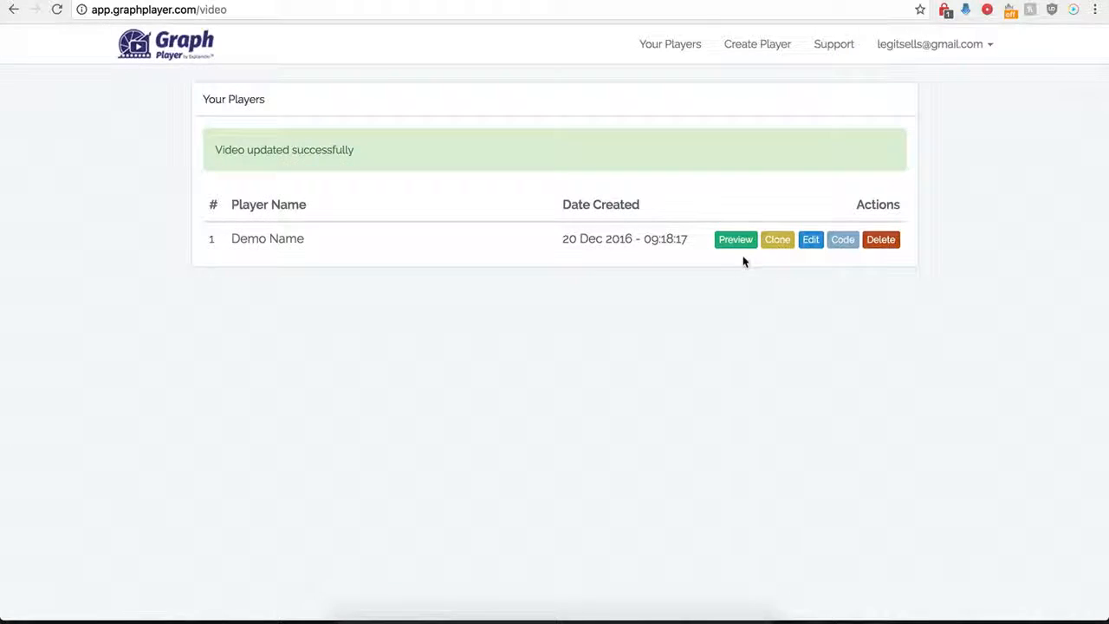
Reopen the Demo Name player in GraphPlayer, set CTA Position X% to 0, save, and test the Buy Now button on the WordPress Test page
left_click(809, 241)
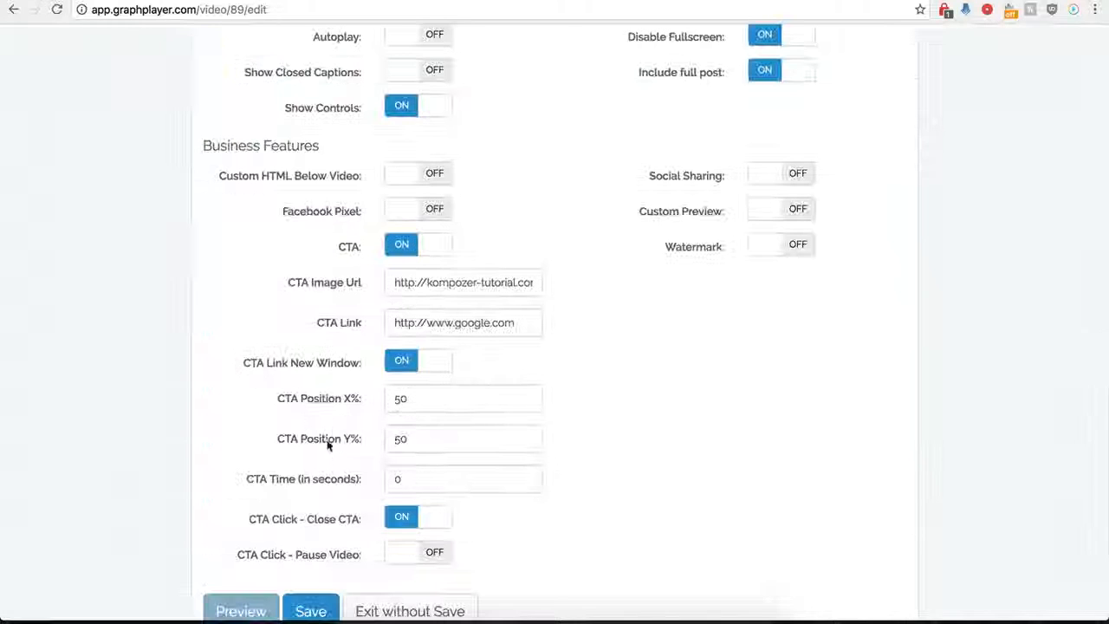
scroll(346, 445, "down", 1)
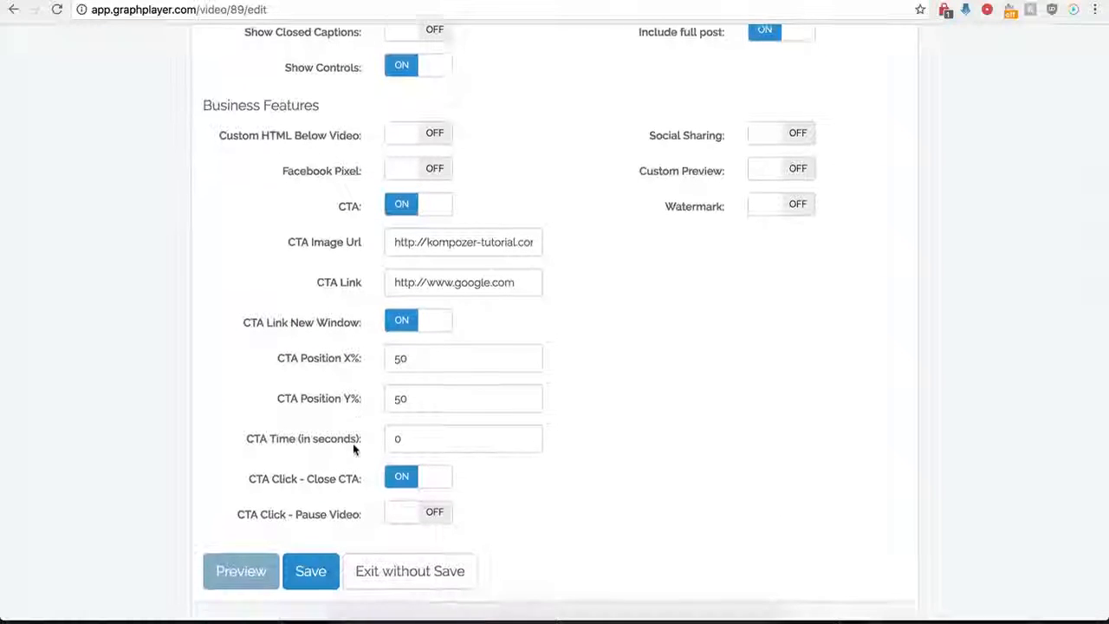
left_click(418, 366)
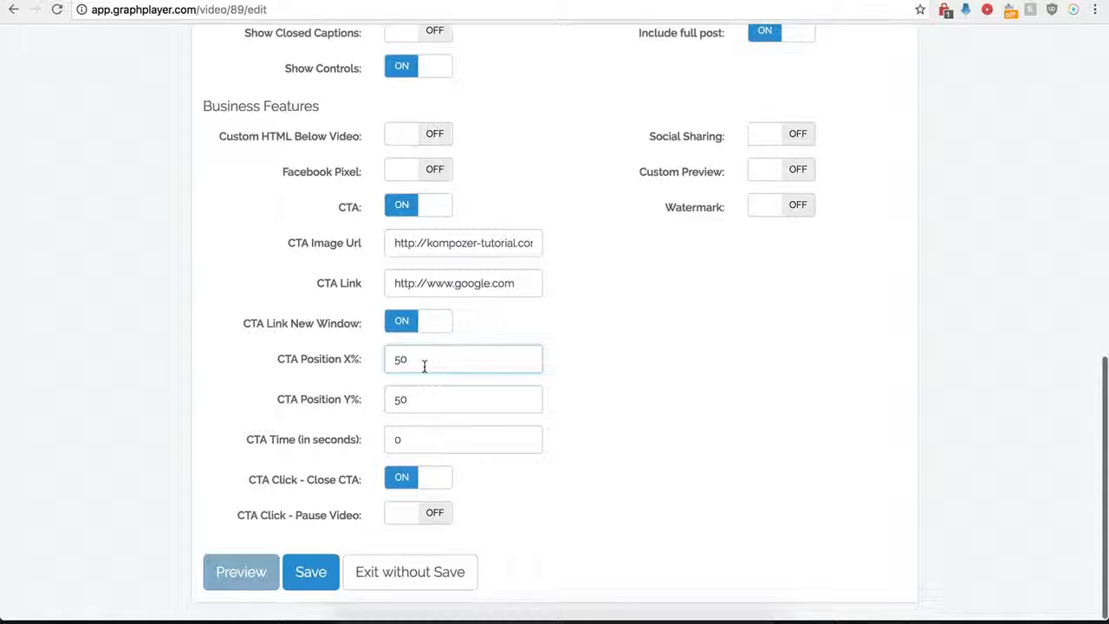
key("BackSpace")
key("BackSpace")
type("0")
left_click(310, 572)
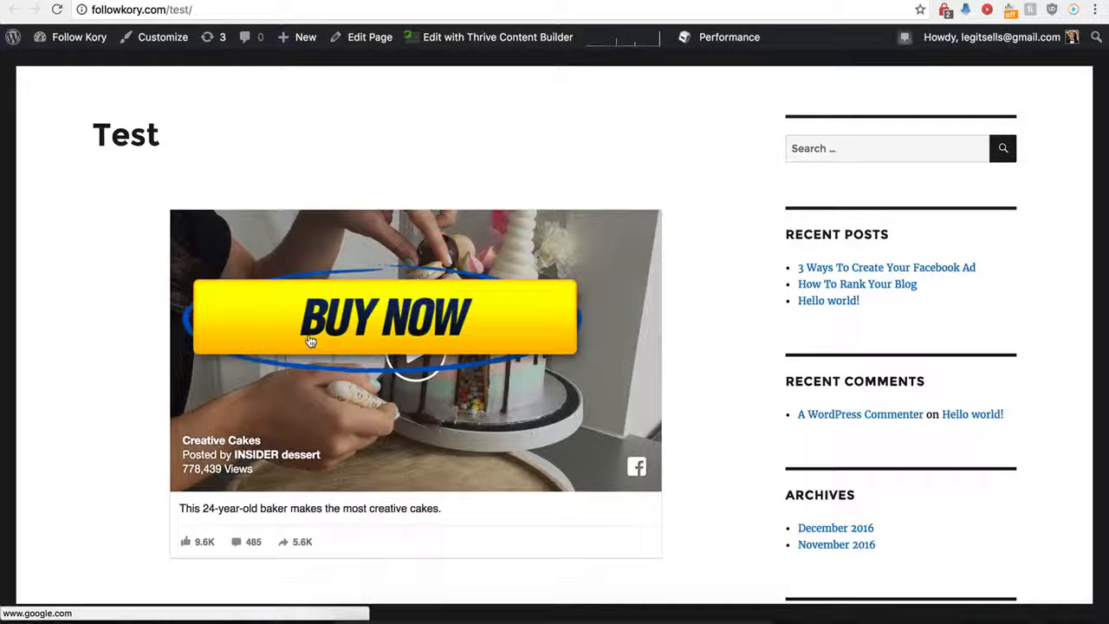
left_click(394, 321)
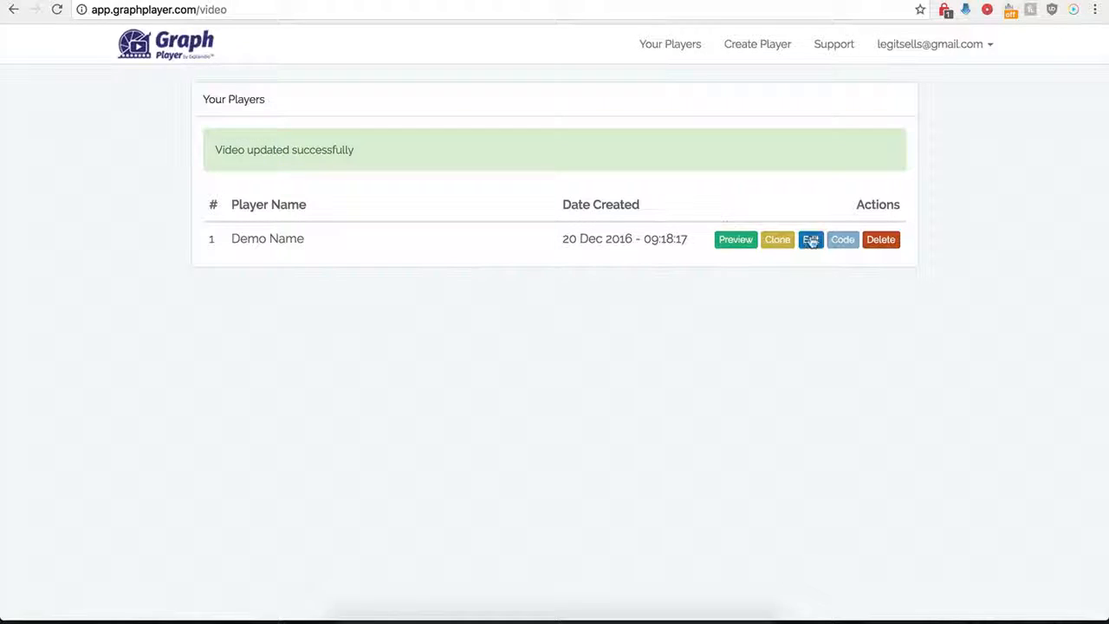
Return to GraphPlayer, reopen the Demo Name player's settings and switch off CTA
left_click(810, 240)
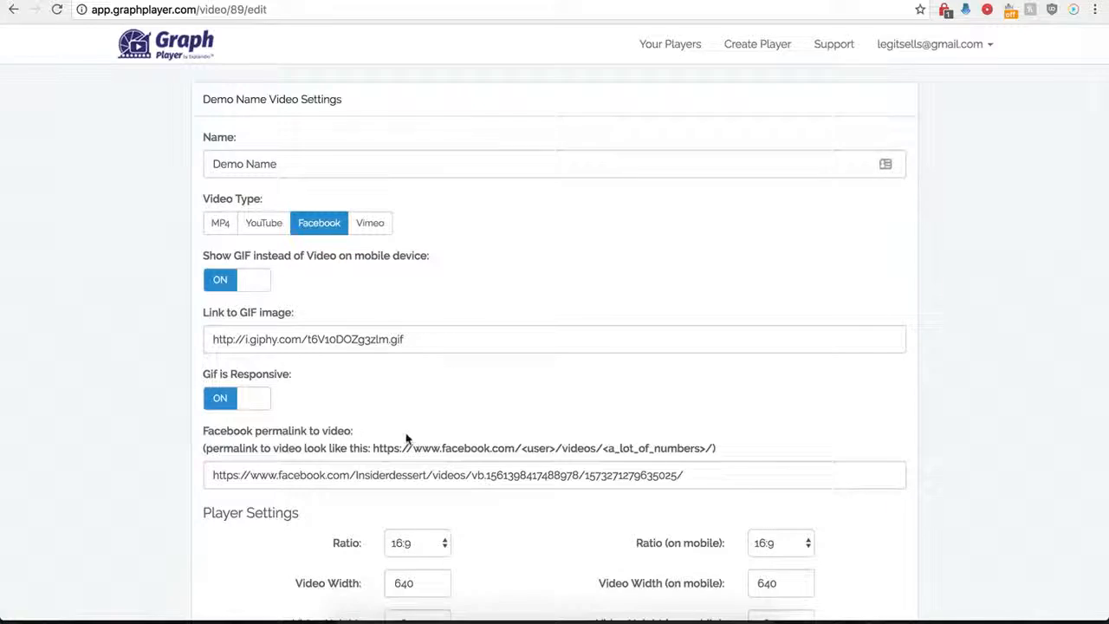
scroll(412, 403, "down", 9)
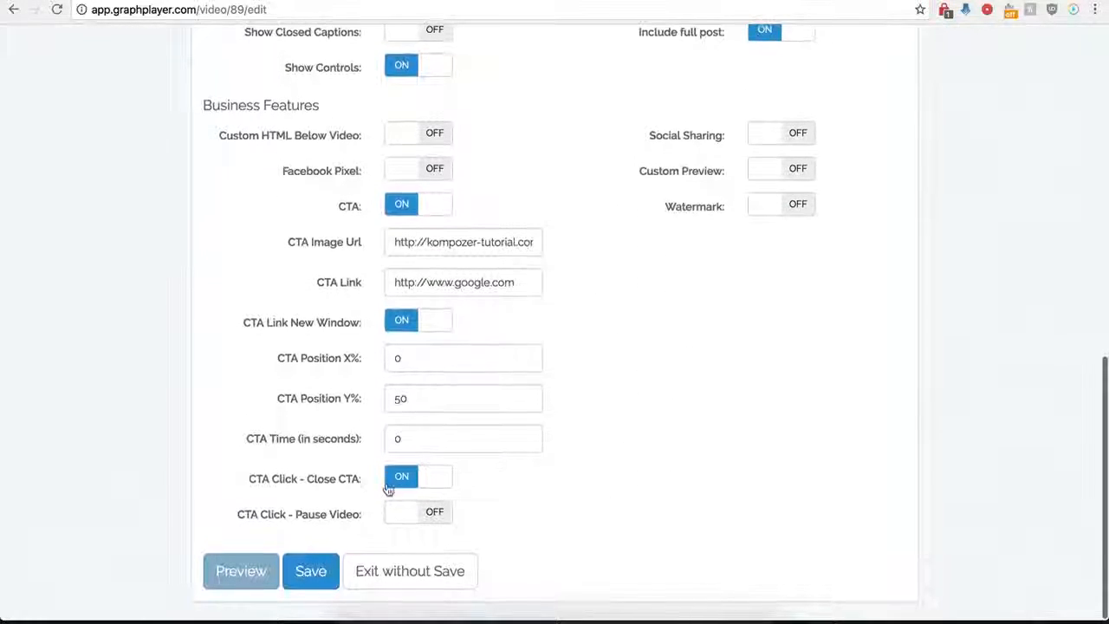
left_click(399, 205)
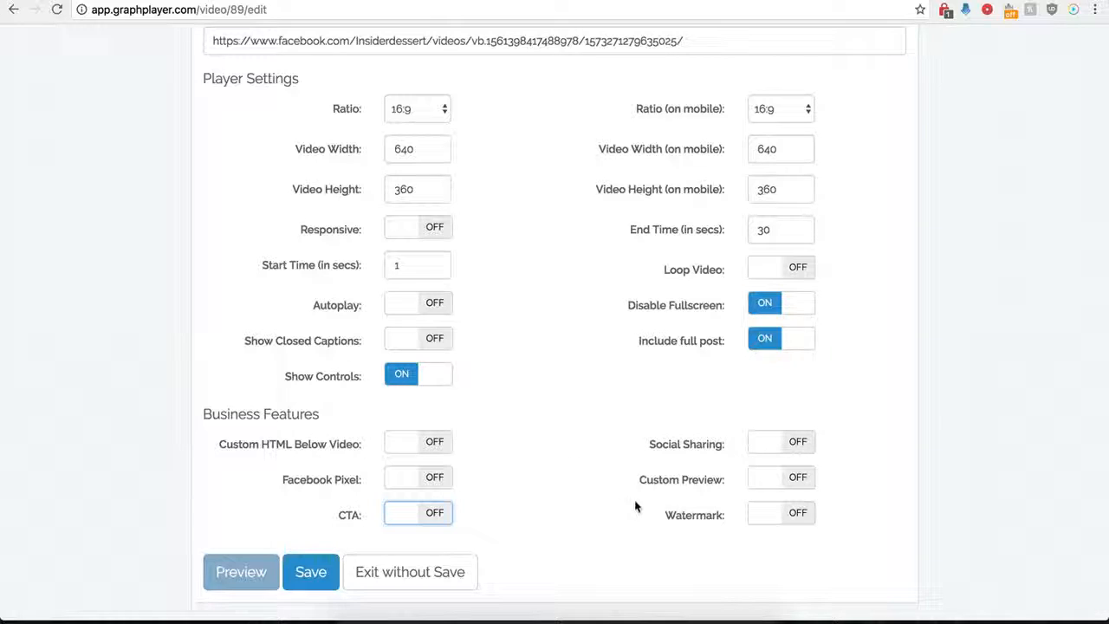
left_click(793, 444)
scroll(613, 476, "down", 3)
scroll(615, 479, "down", 2)
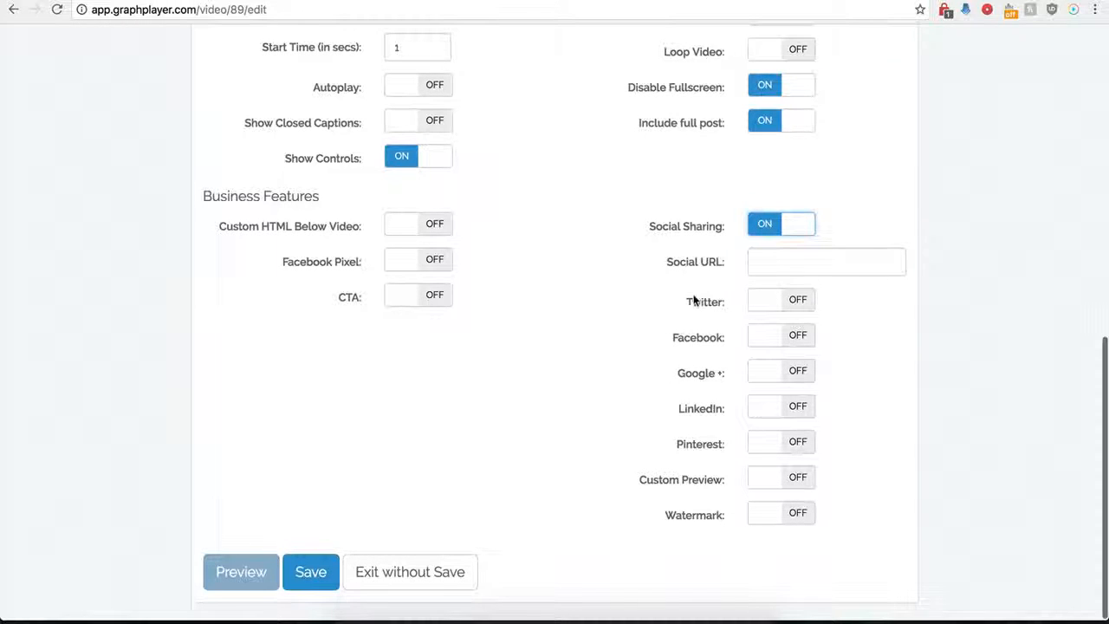
left_click(762, 261)
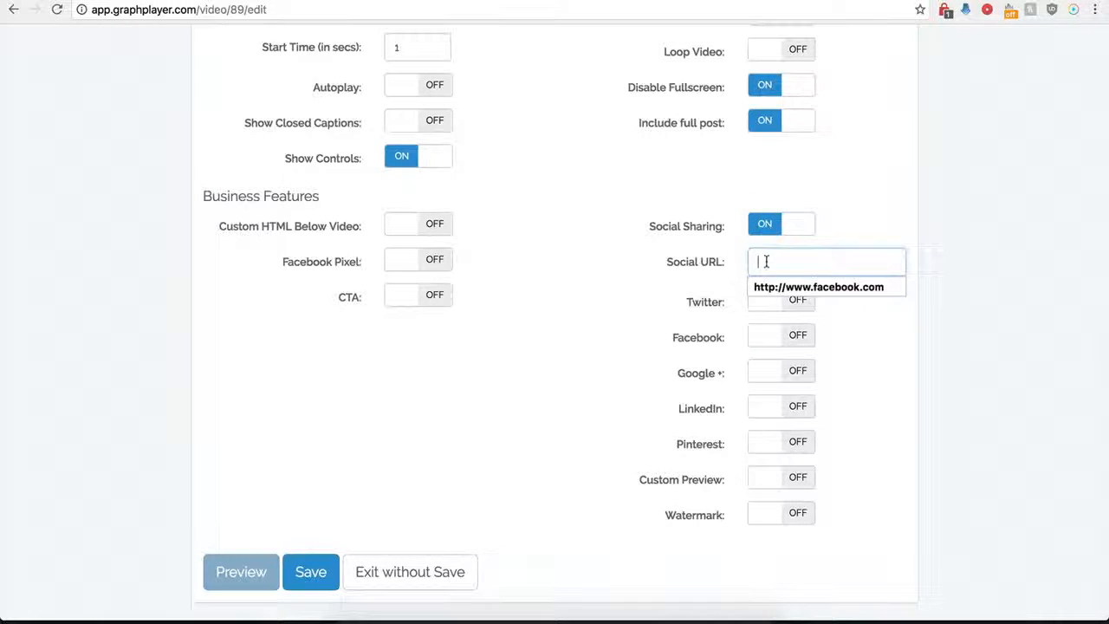
left_click(761, 286)
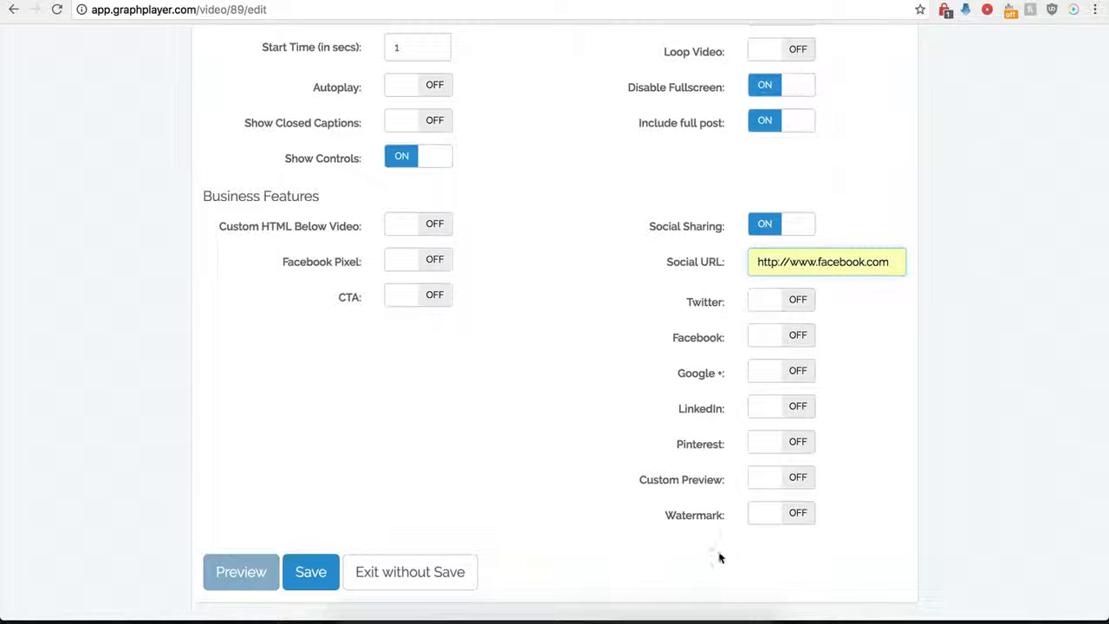
Switch on Twitter sharing with the handle testing and the text twitter
left_click(795, 303)
left_click(772, 337)
left_click(778, 364)
left_click(775, 376)
left_click(774, 401)
scroll(681, 401, "down", 1)
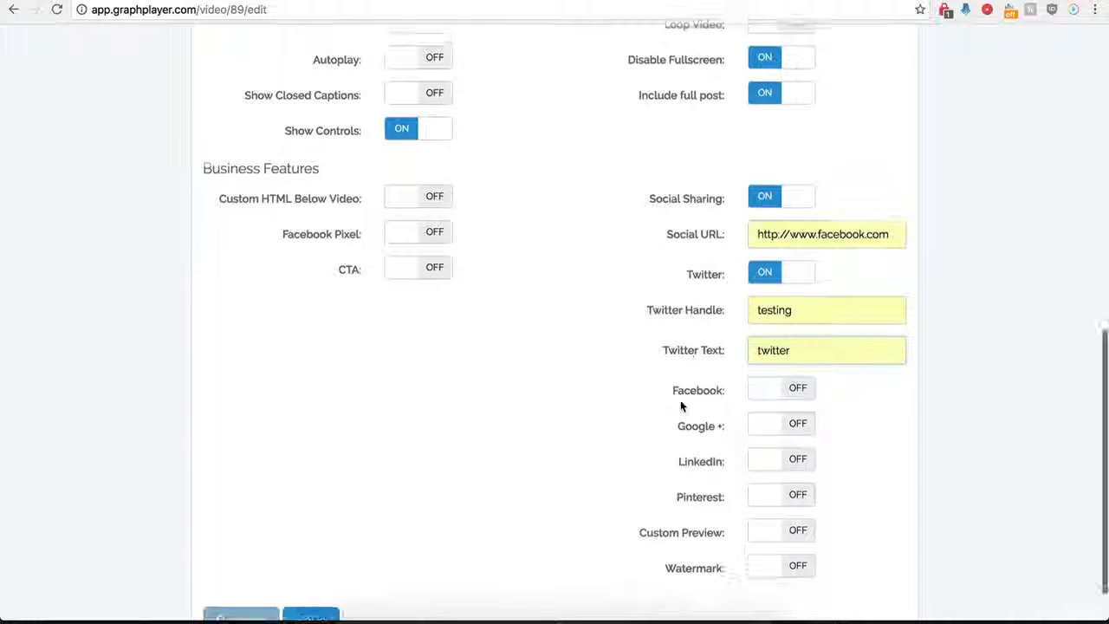
Switch on Facebook, Google + and LinkedIn sharing, save the player, and check the sharing buttons on the reloaded WordPress Test page
left_click(798, 387)
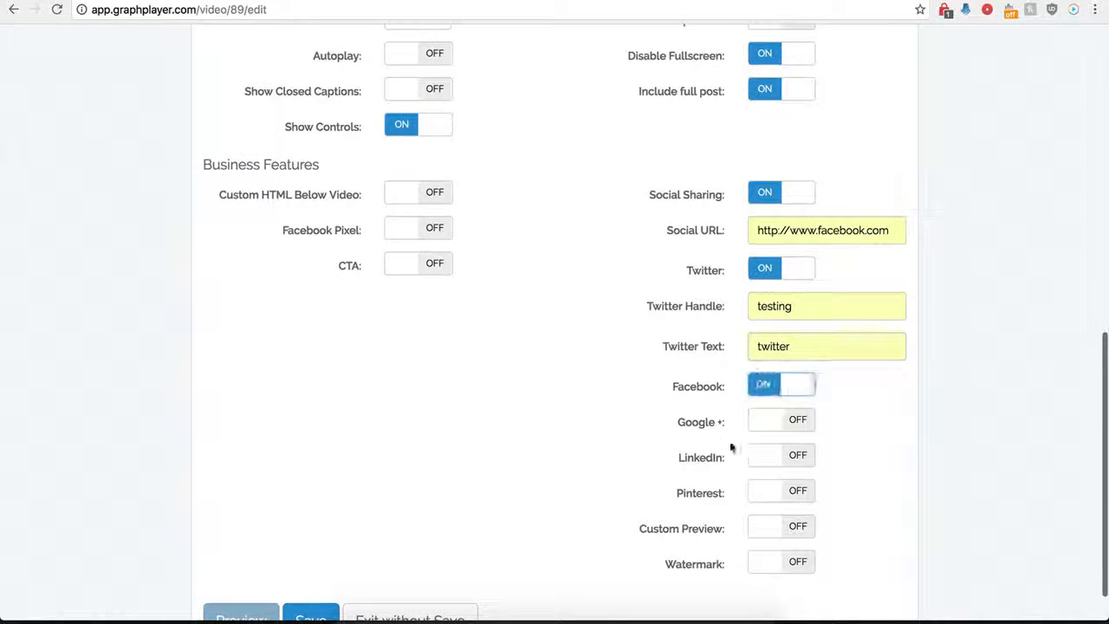
left_click(797, 421)
left_click(793, 457)
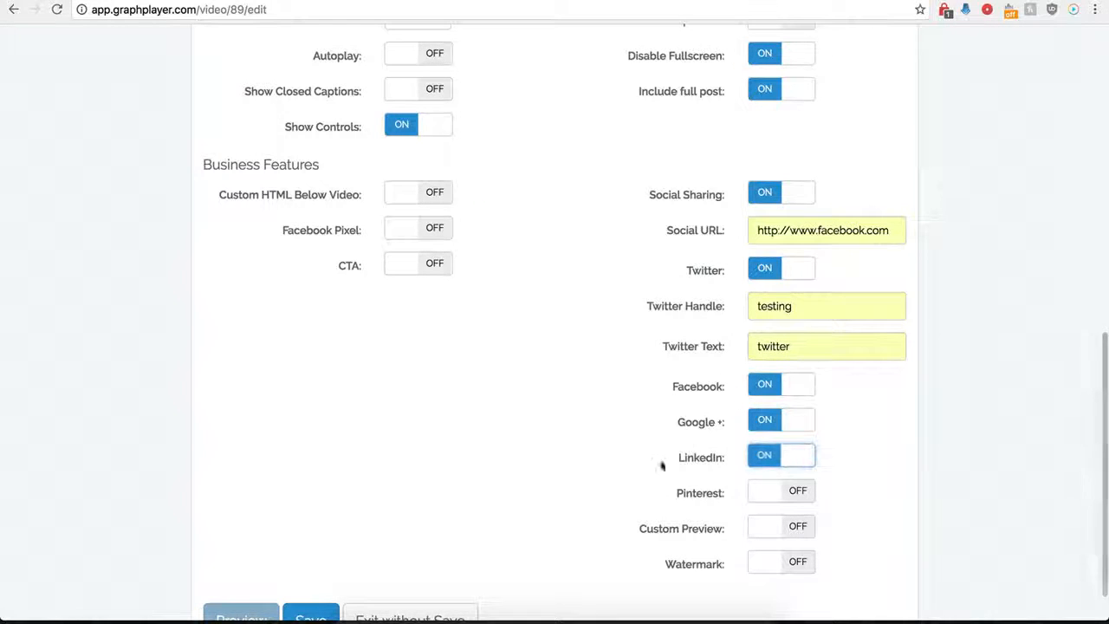
scroll(750, 445, "down", 1)
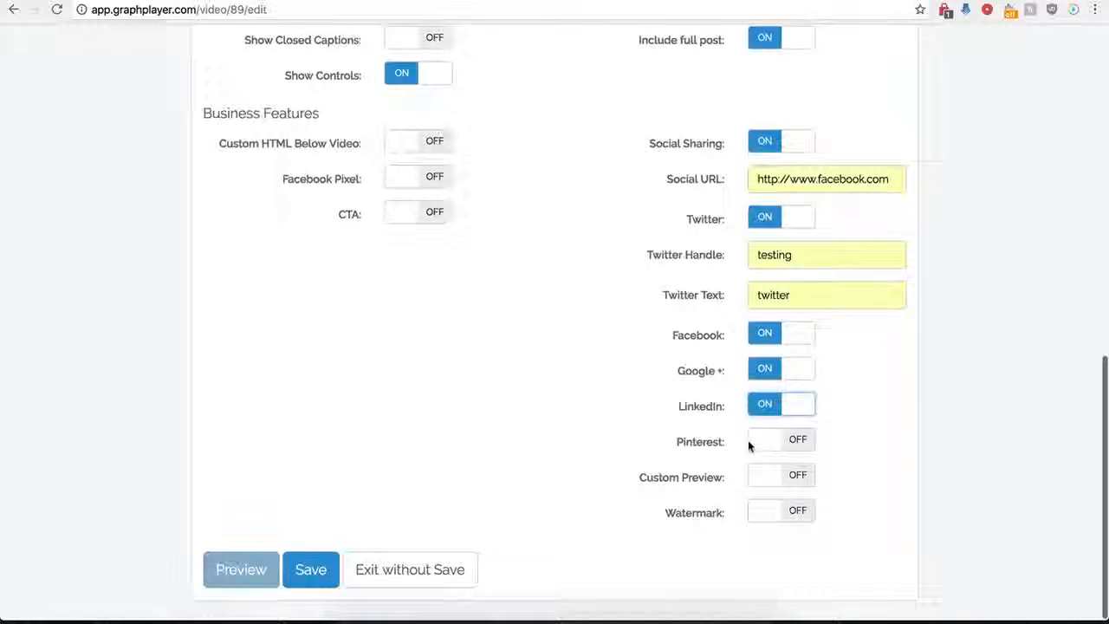
left_click(314, 574)
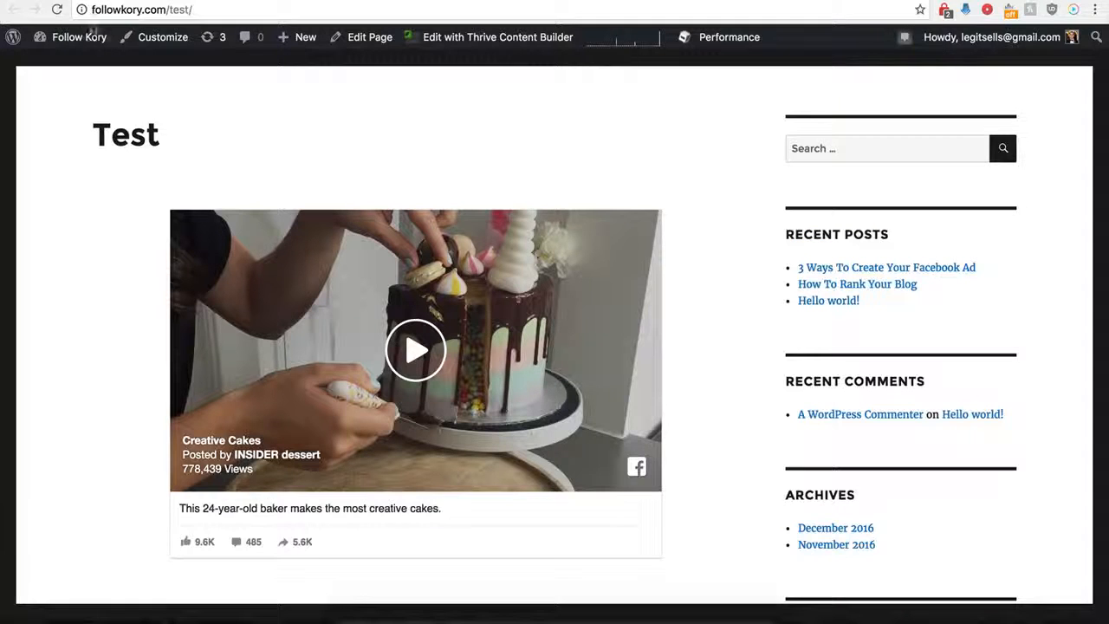
left_click(57, 9)
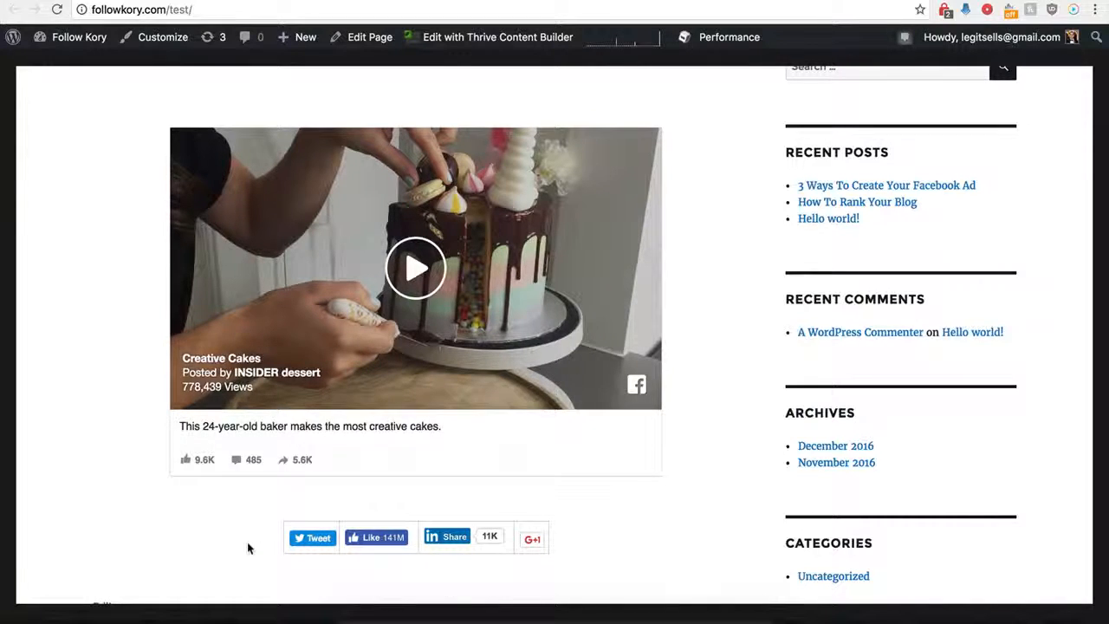
Return to GraphPlayer, reopen the Demo Name player's settings and switch off Social Sharing
left_click(233, 0)
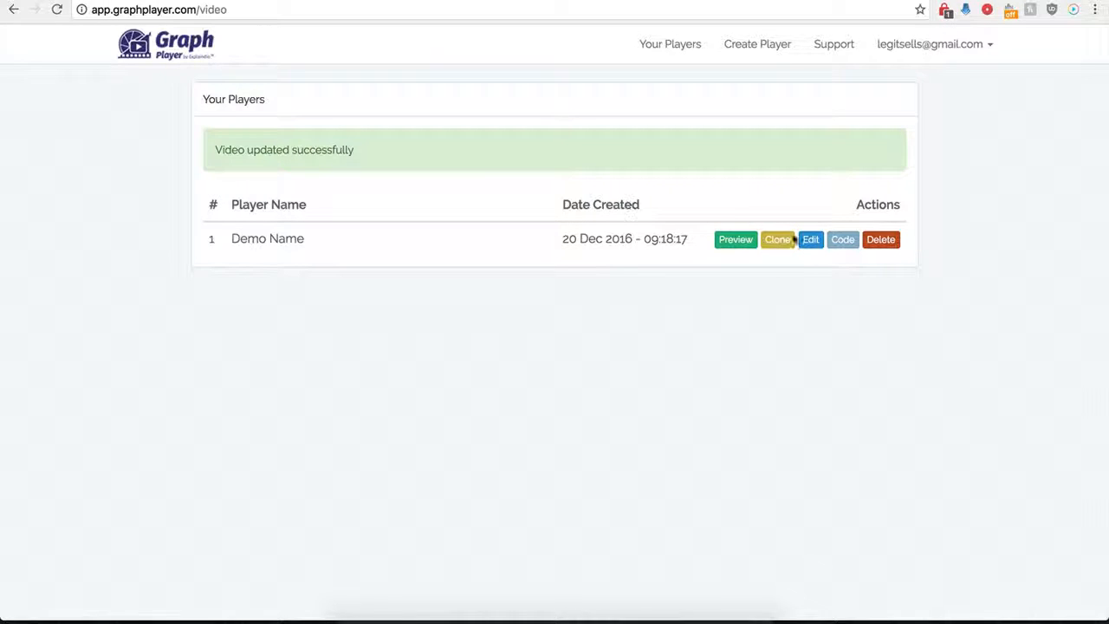
left_click(812, 244)
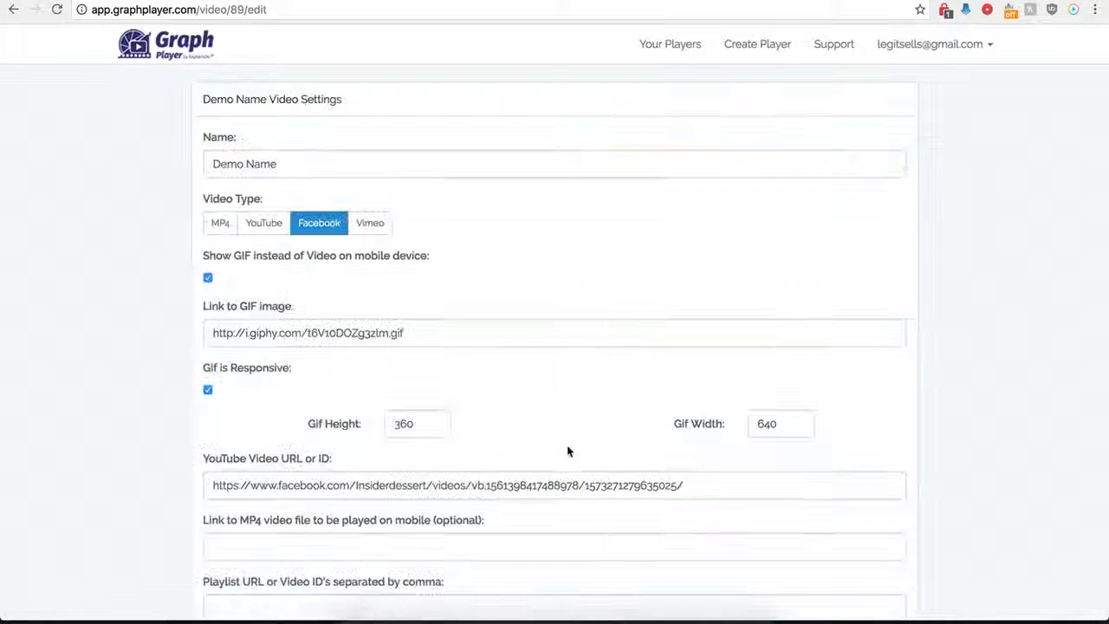
scroll(604, 485, "down", 10)
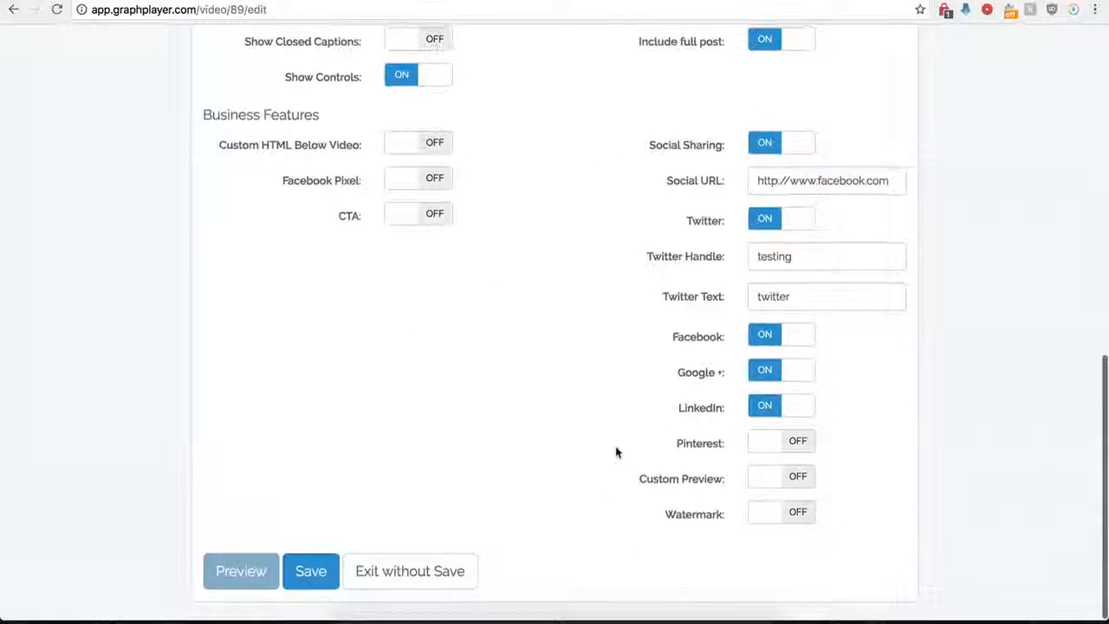
left_click(762, 148)
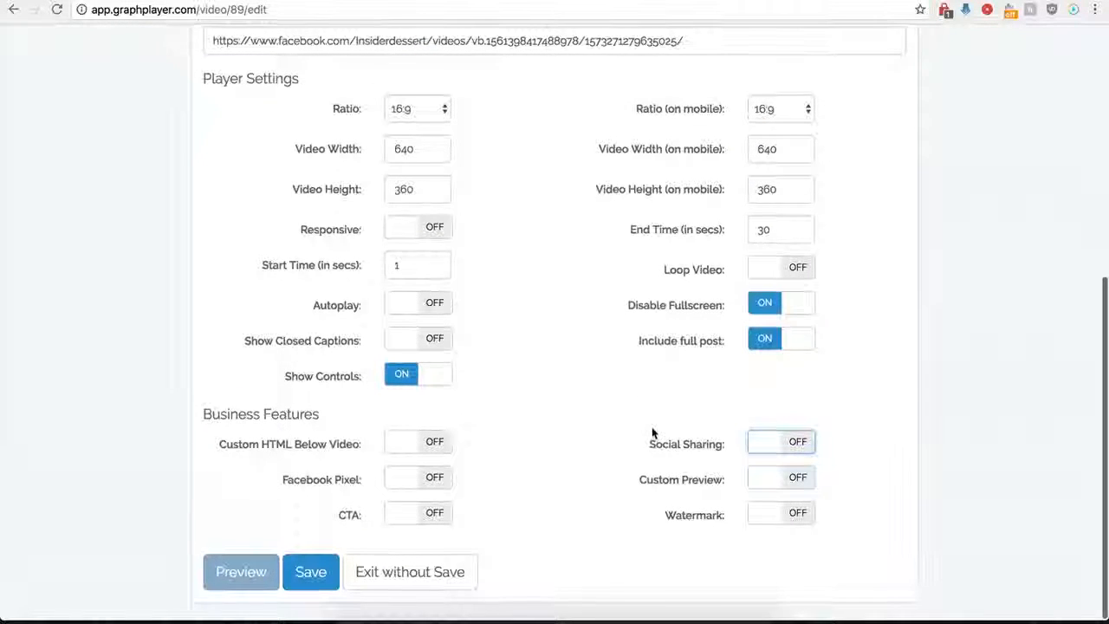
Switch on Custom Preview, paste the hdwpro.com image address as the Preview Image URL and save the player
left_click(799, 482)
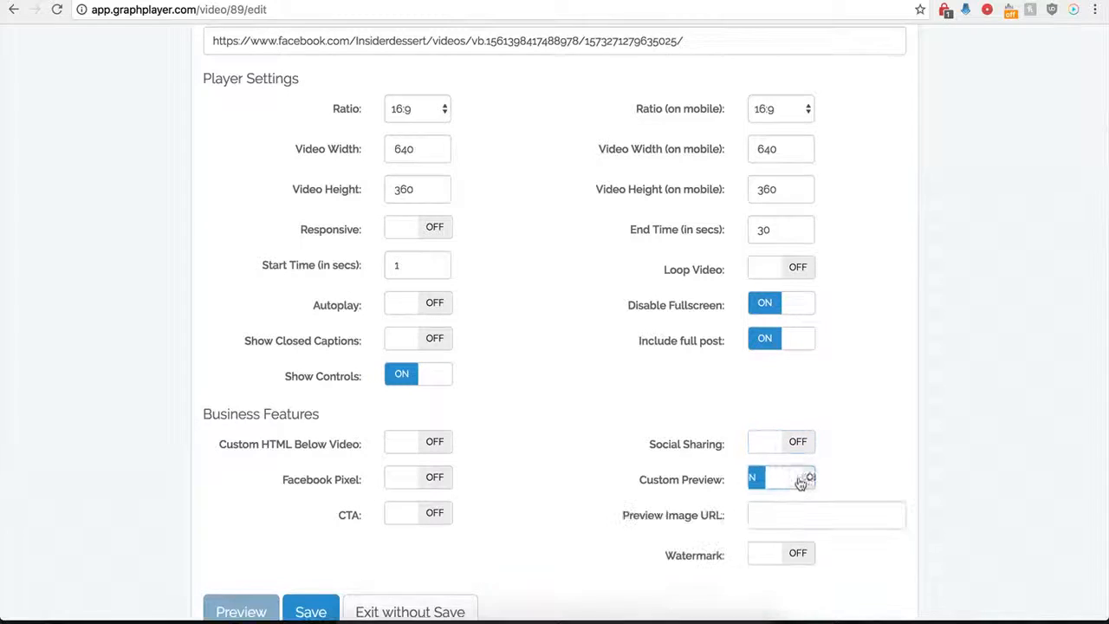
left_click(768, 519)
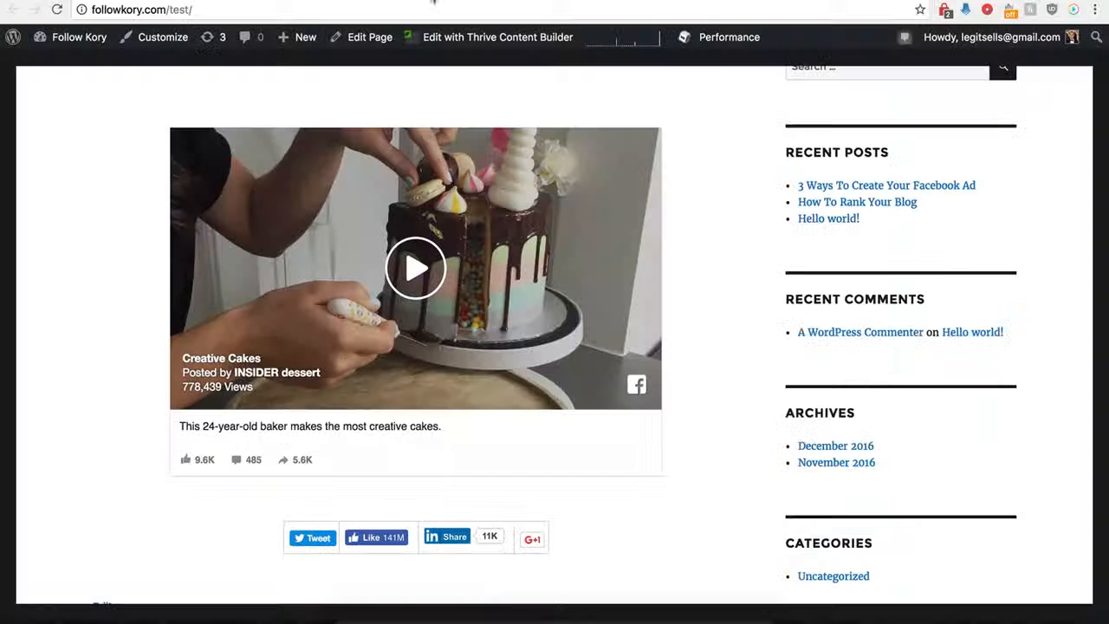
scroll(210, 303, "up", 1)
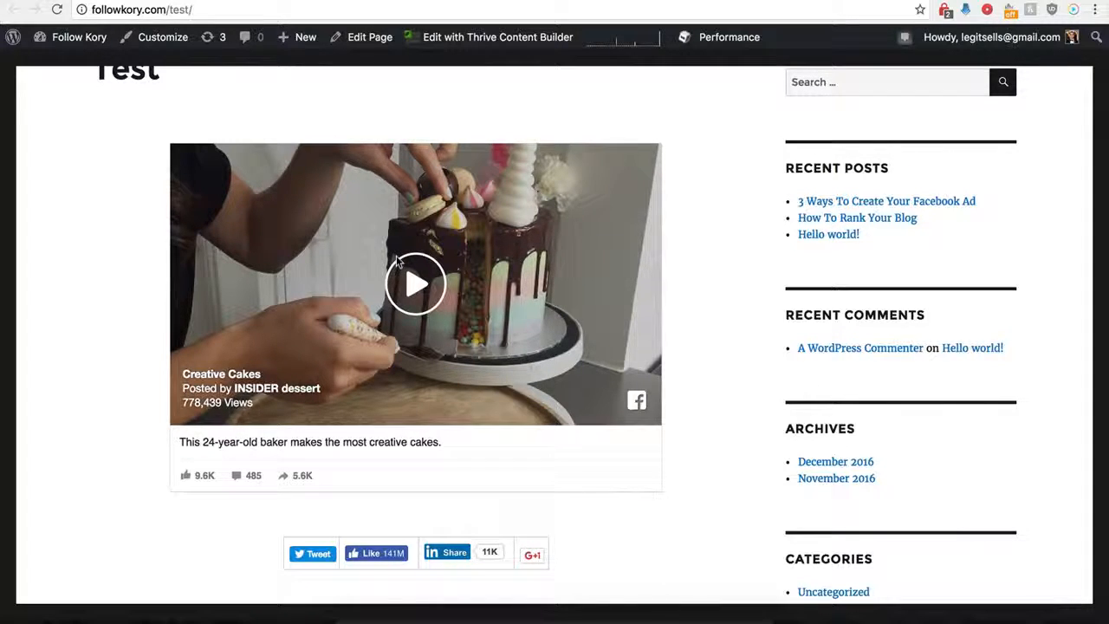
scroll(328, 237, "up", 1)
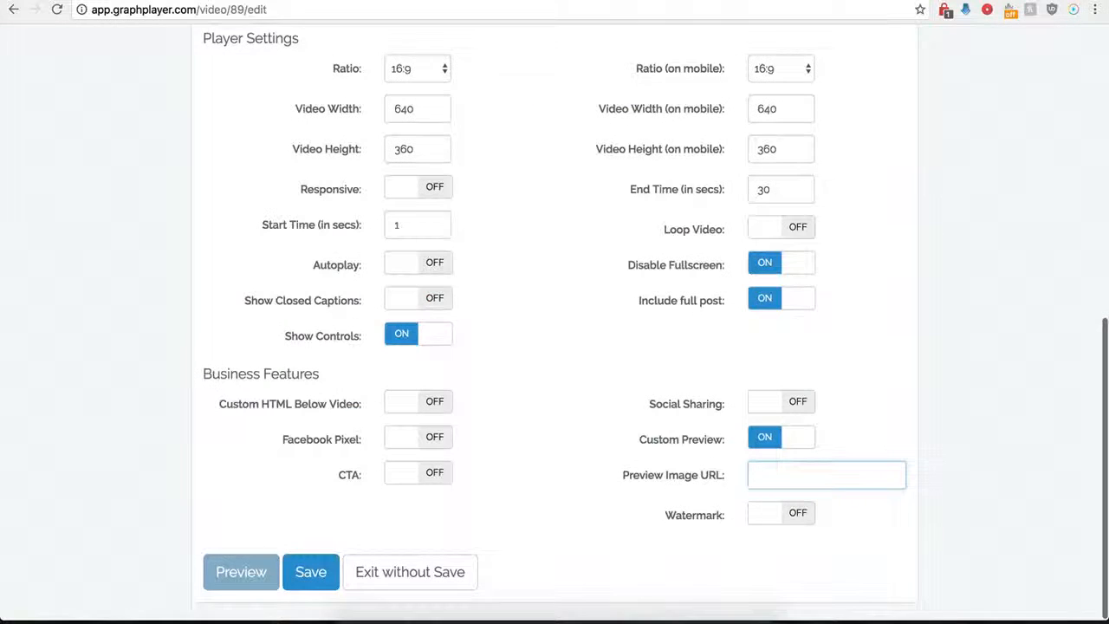
left_click(772, 473)
key("ctrl+v")
left_click(657, 473)
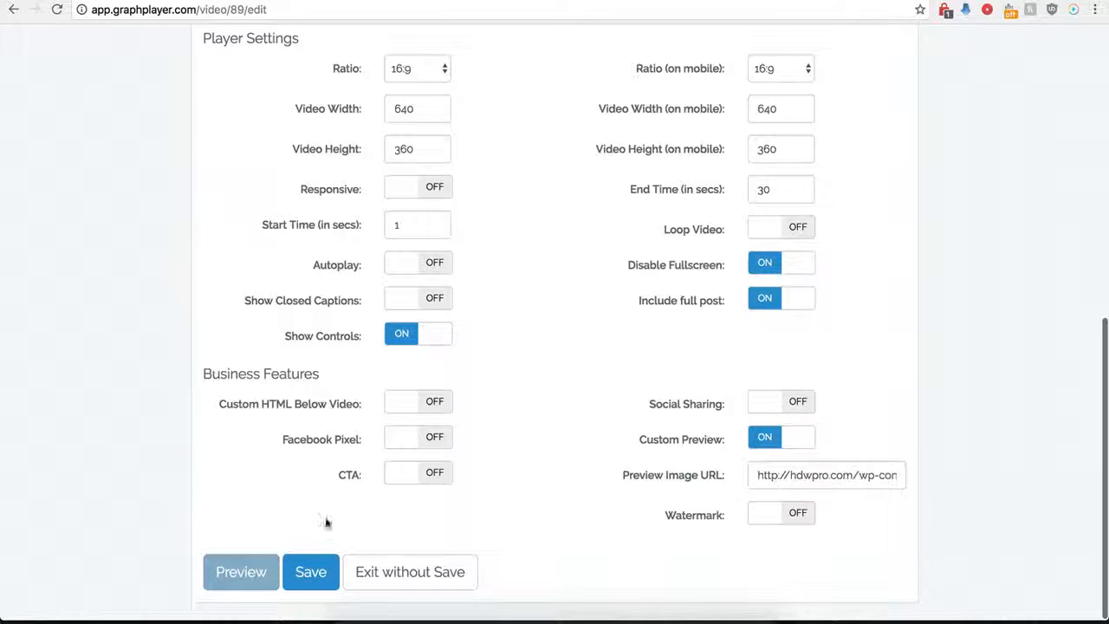
left_click(305, 573)
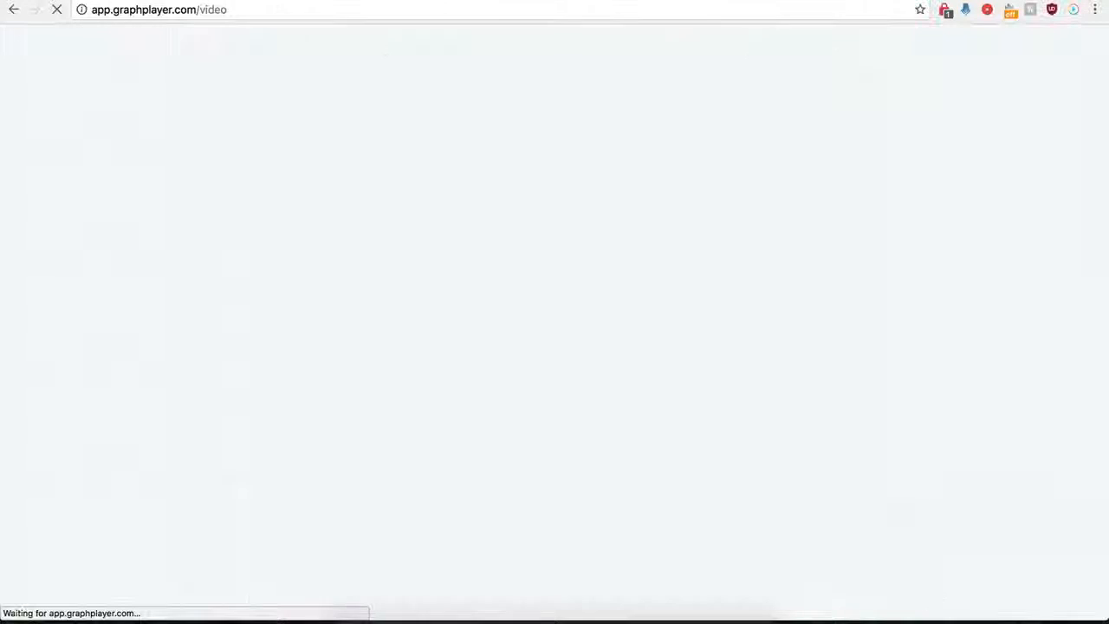
Reload the WordPress Test page to check the custom preview, and pause the embedded Creative Cakes video
left_click(97, 1)
left_click(57, 10)
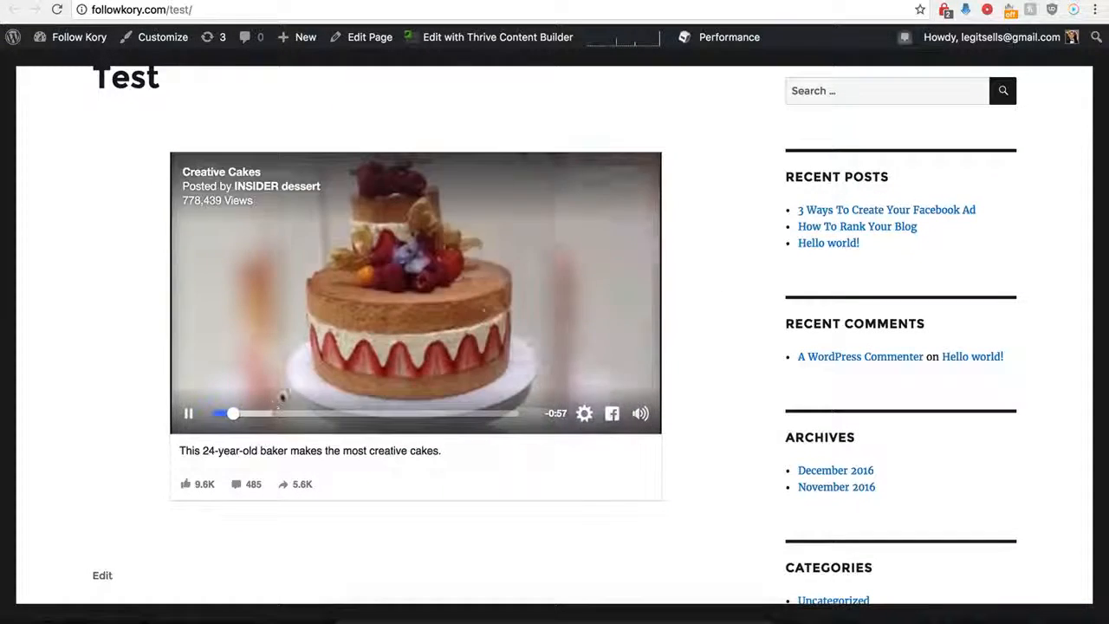
left_click(485, 303)
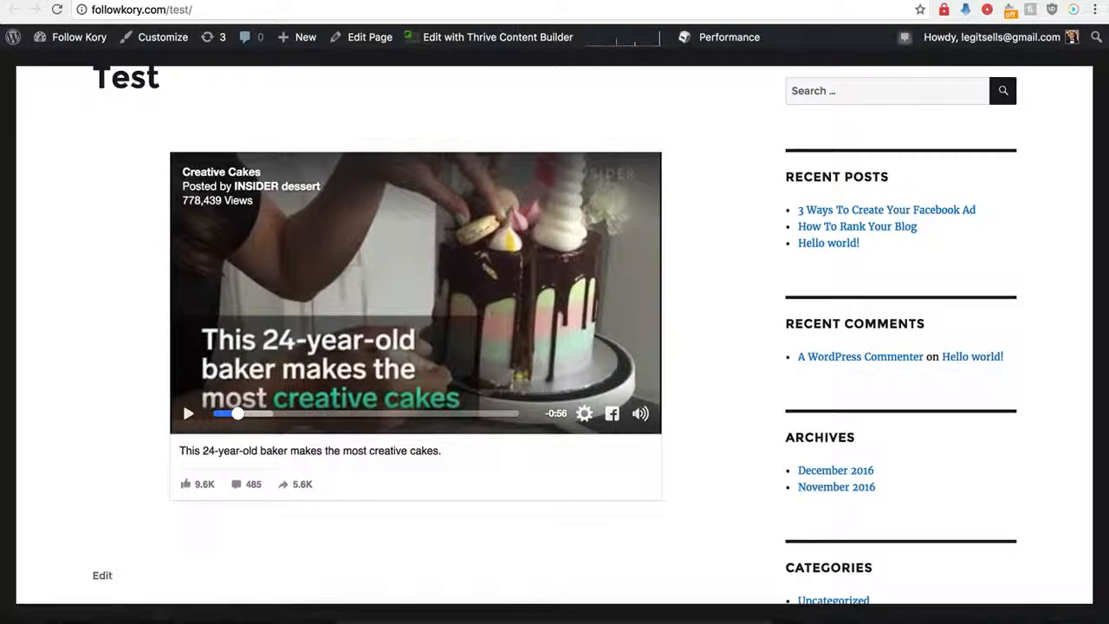
Go back to GraphPlayer, reopen the Demo Name player's settings and switch off Custom Preview
left_click(251, 1)
left_click(811, 239)
scroll(735, 436, "down", 6)
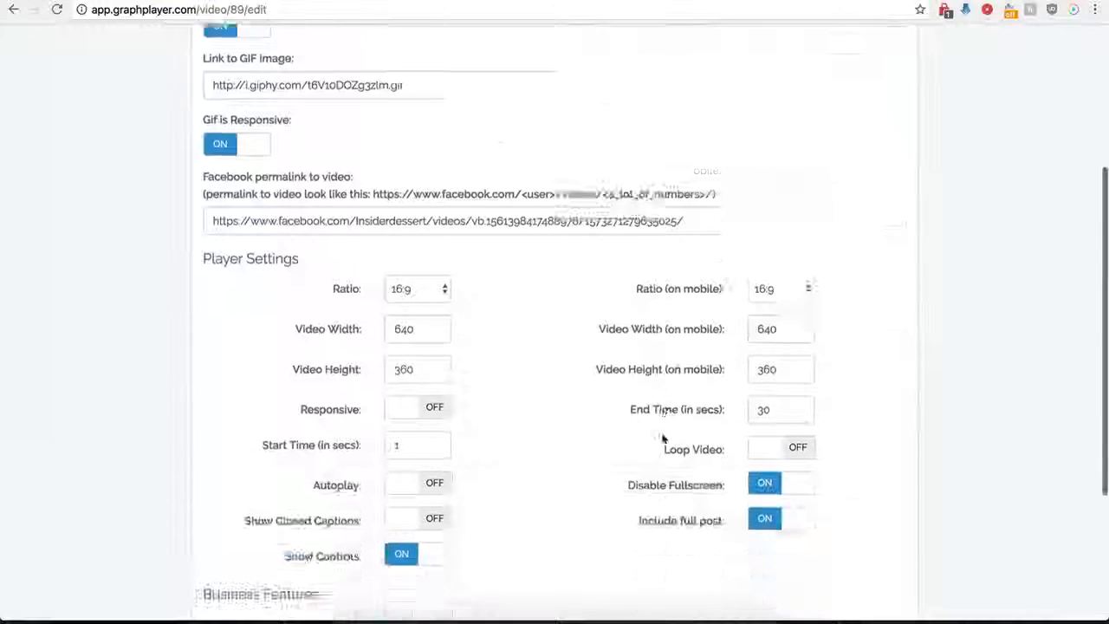
left_click(752, 445)
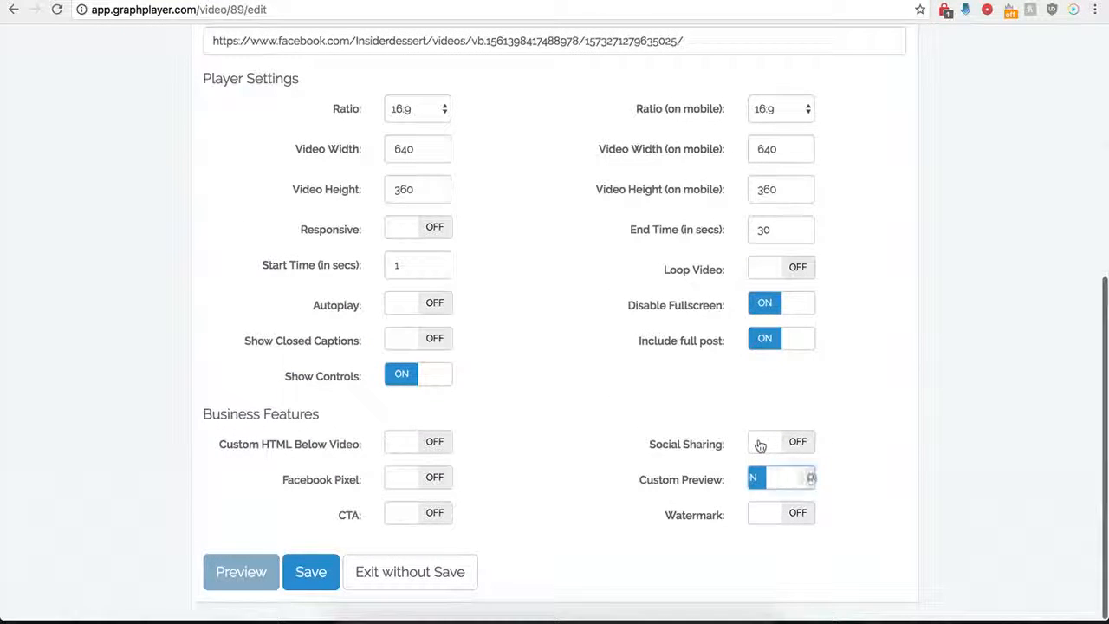
Switch on Watermark and examine its image URL, link and On Watermark Click options
left_click(763, 513)
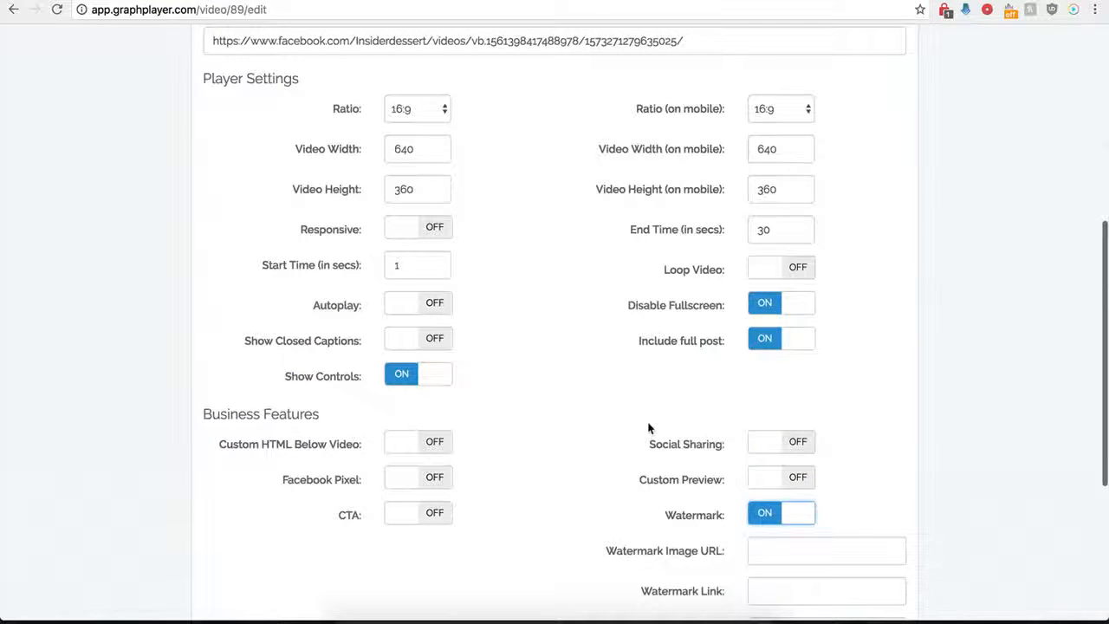
scroll(699, 520, "down", 3)
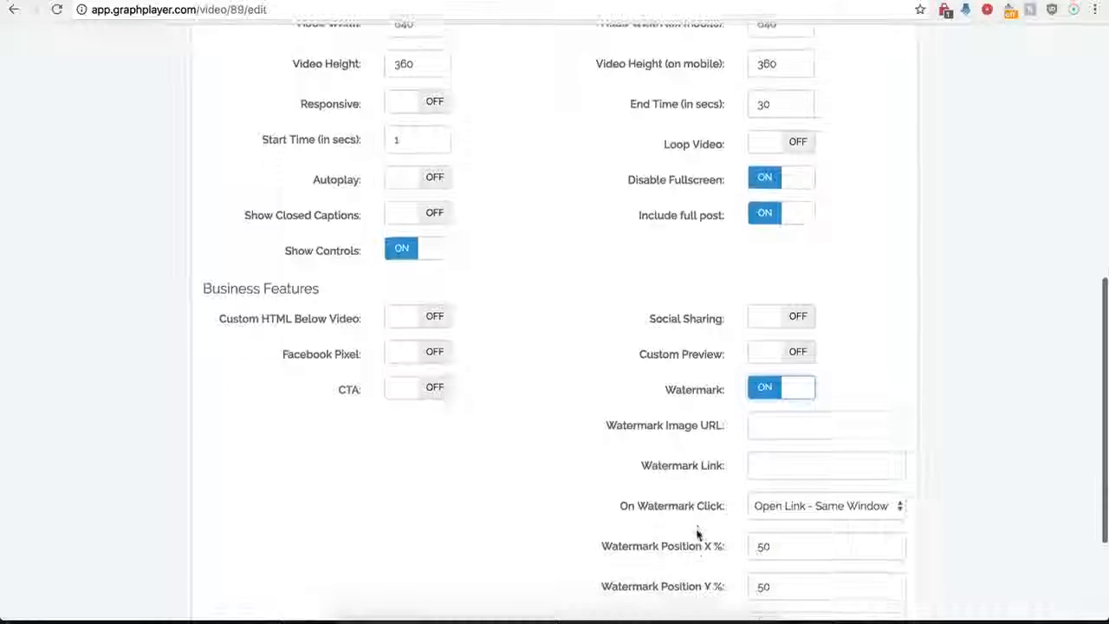
left_click(769, 425)
scroll(671, 460, "down", 3)
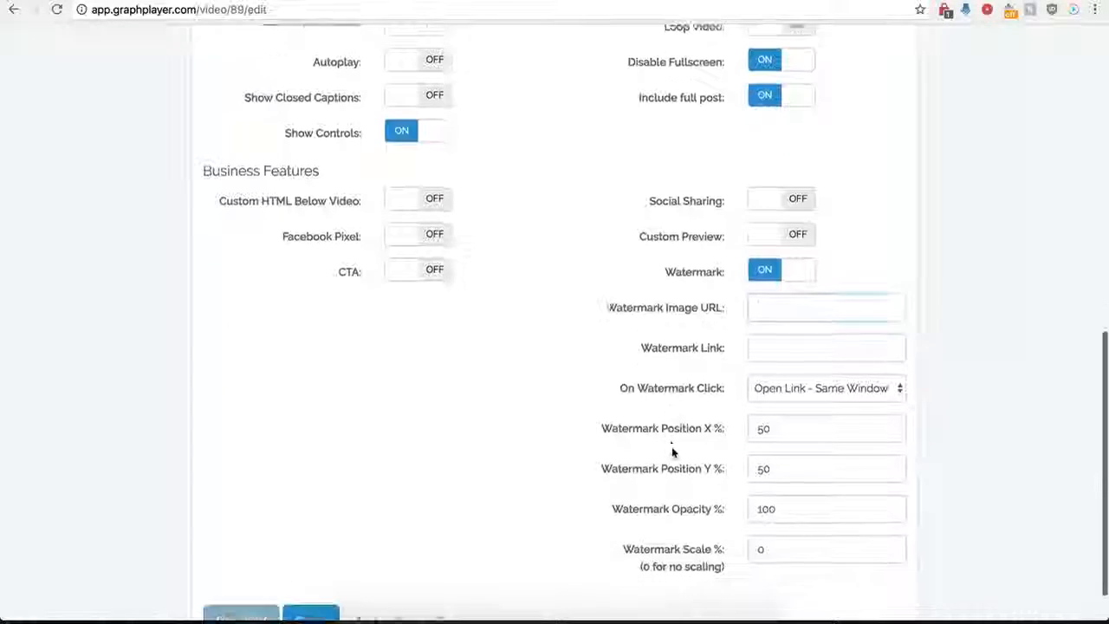
left_click(763, 344)
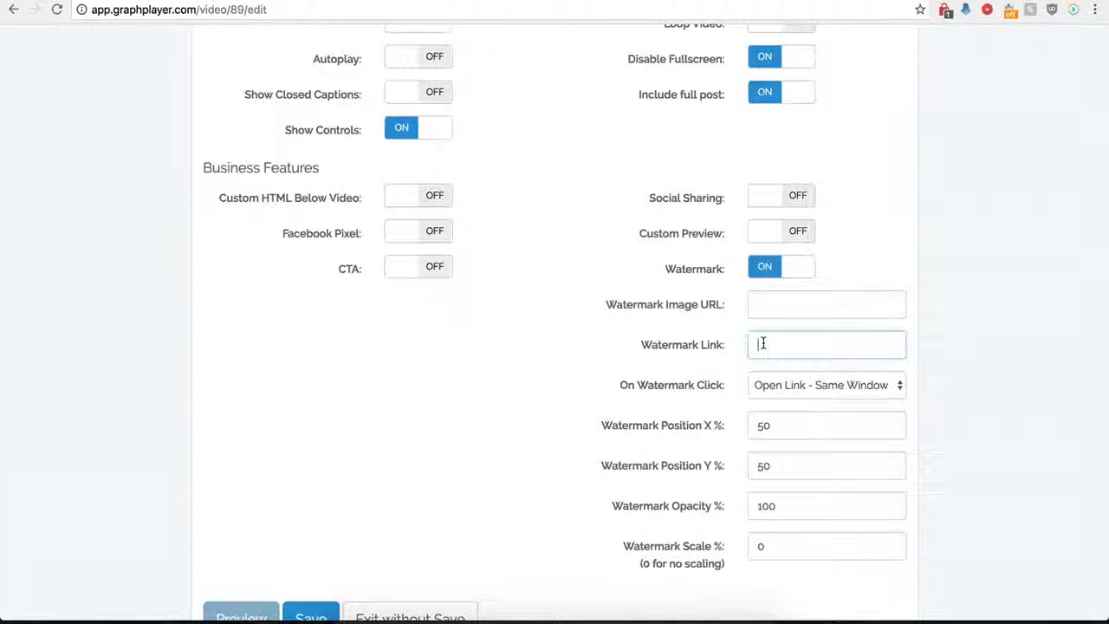
left_click(841, 385)
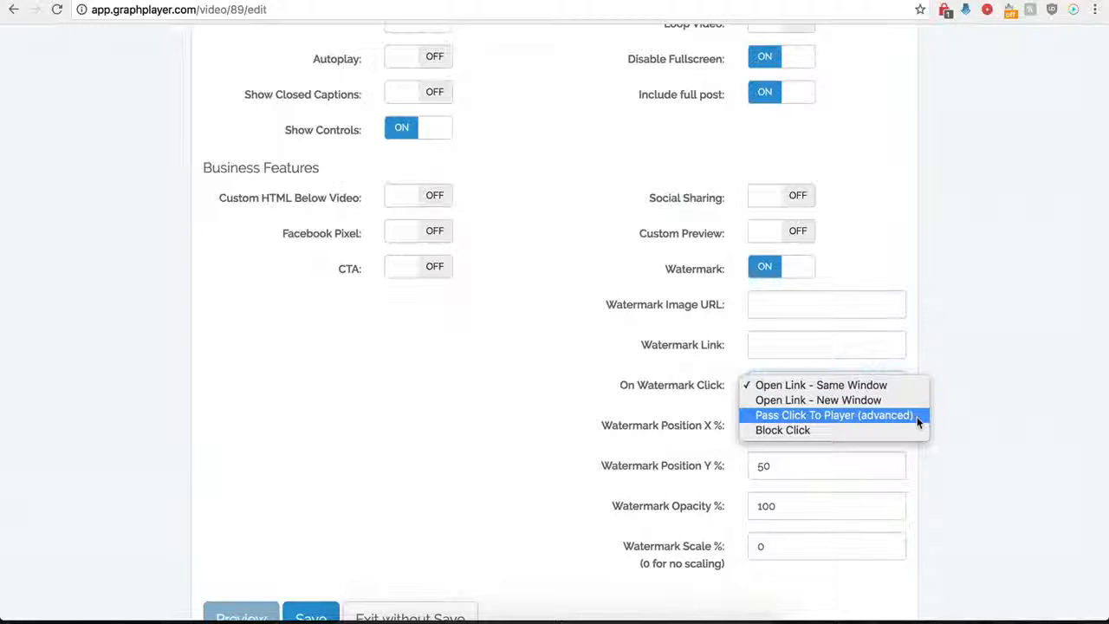
left_click(598, 368)
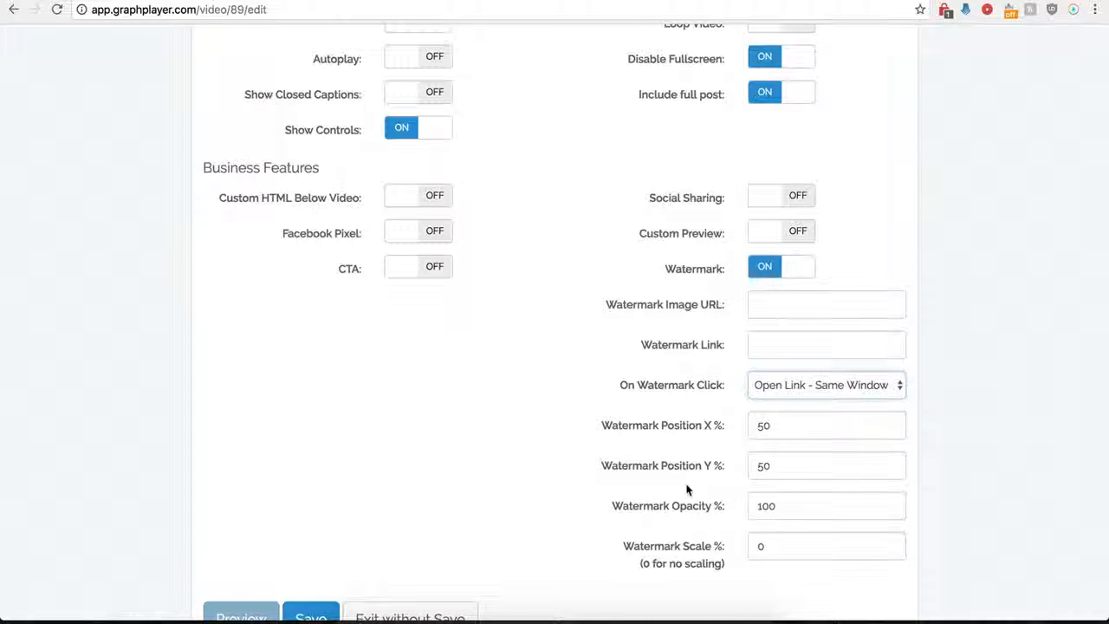
Switch on CTA briefly to compare its options with the watermark's, and switch off both CTA and Watermark
left_click(425, 269)
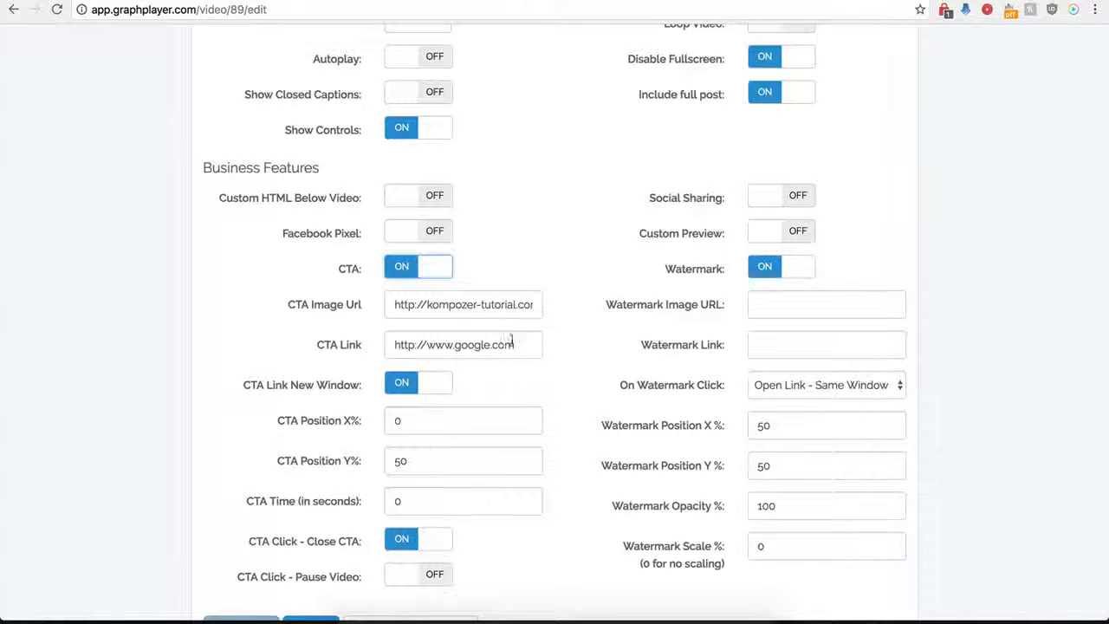
left_click(419, 270)
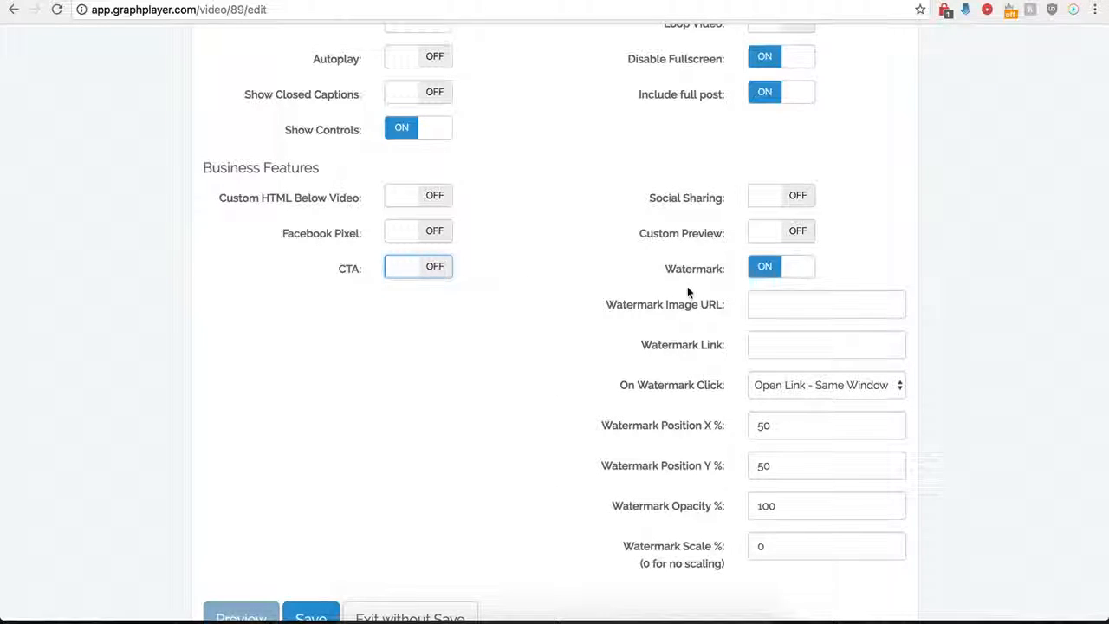
left_click(763, 270)
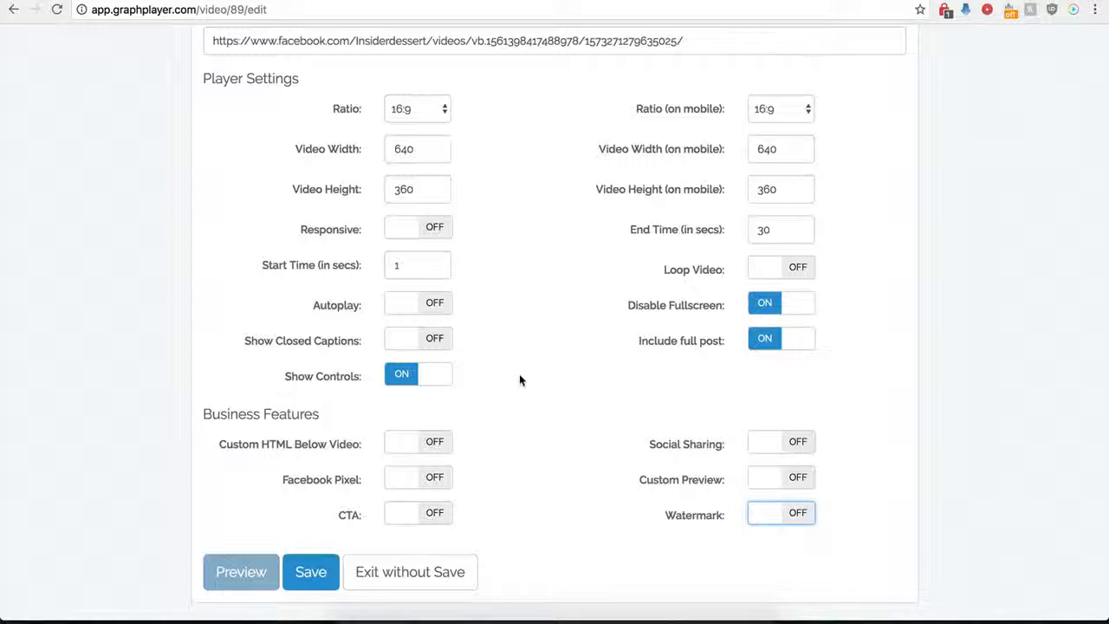